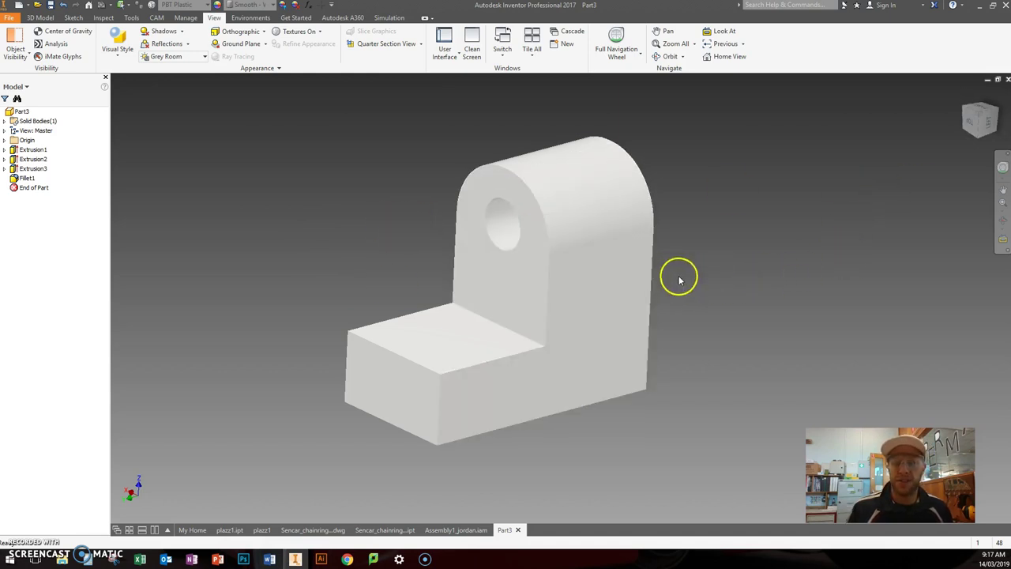
Set the part's material to Gold and override its appearance with Pink
{"action": "mouse_move", "coordinate": [371, 255]}
{"action": "middle_mouse_down", "text": "shift"}
{"action": "mouse_move", "coordinate": [318, 245]}
{"action": "mouse_move", "coordinate": [248, 255]}
{"action": "mouse_move", "coordinate": [230, 284]}
{"action": "mouse_move", "coordinate": [350, 254]}
{"action": "mouse_move", "coordinate": [395, 271]}
{"action": "mouse_move", "coordinate": [378, 261]}
{"action": "middle_mouse_up", "text": "shift"}
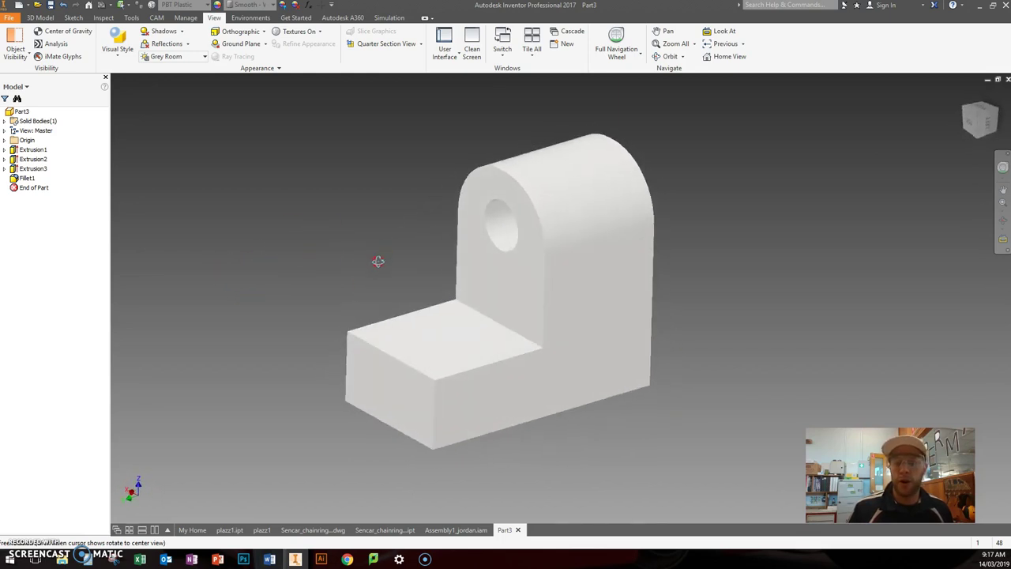
{"action": "left_click", "coordinate": [202, 6]}
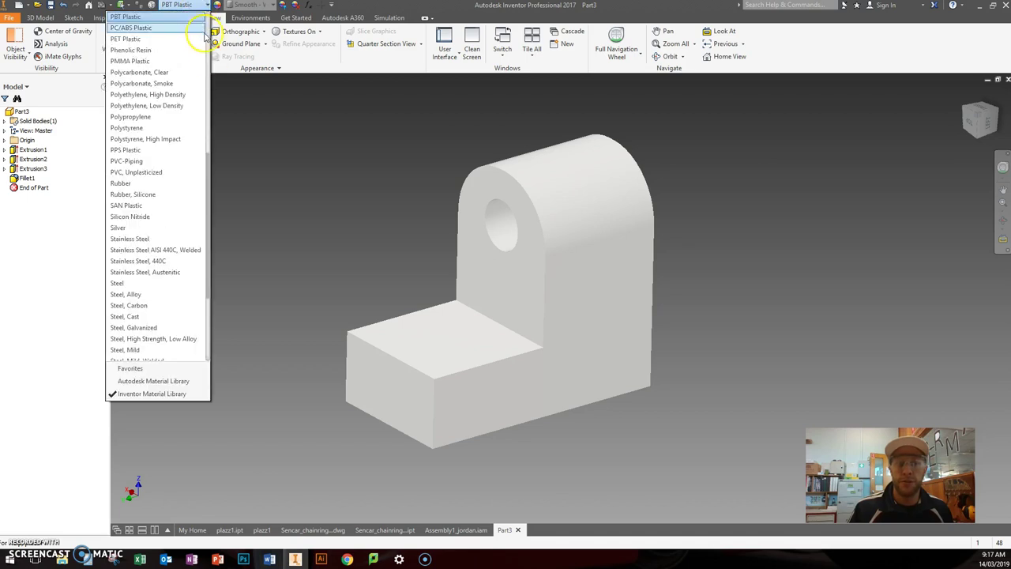
{"action": "left_click_drag", "start_coordinate": [208, 167], "coordinate": [210, 64]}
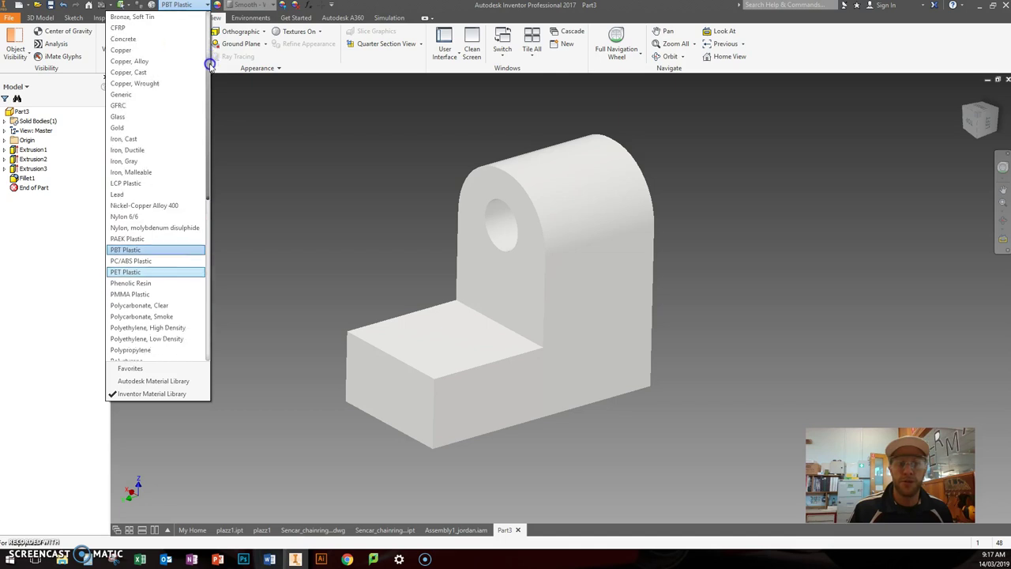
{"action": "left_click", "coordinate": [124, 129]}
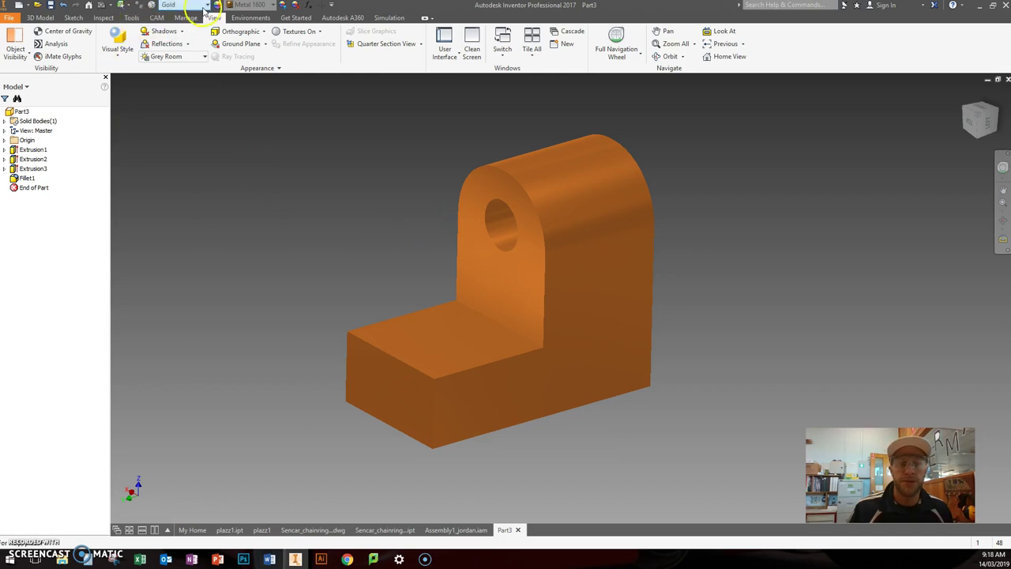
{"action": "left_click", "coordinate": [204, 8]}
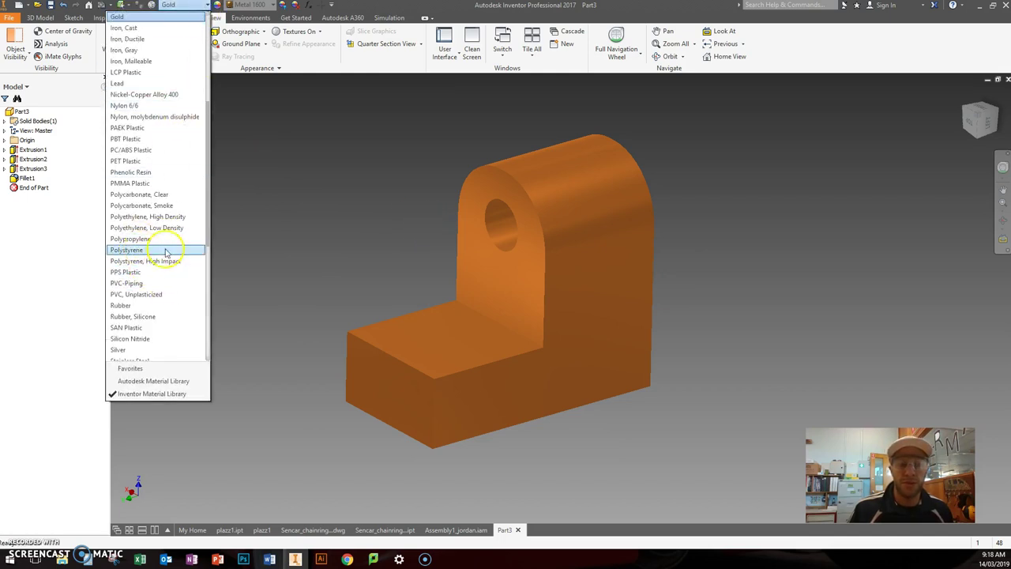
{"action": "left_click", "coordinate": [315, 233]}
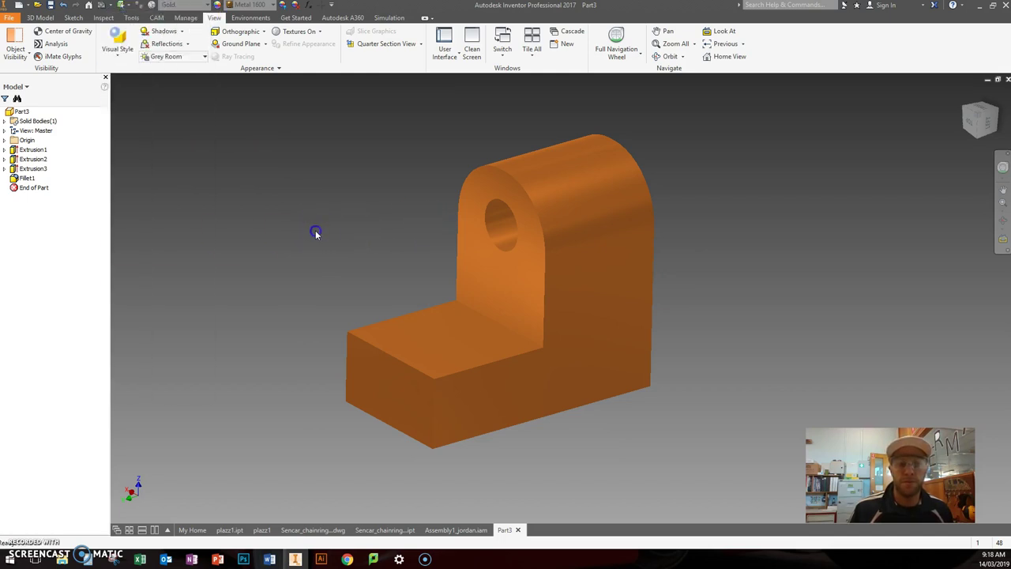
{"action": "left_click", "coordinate": [272, 4]}
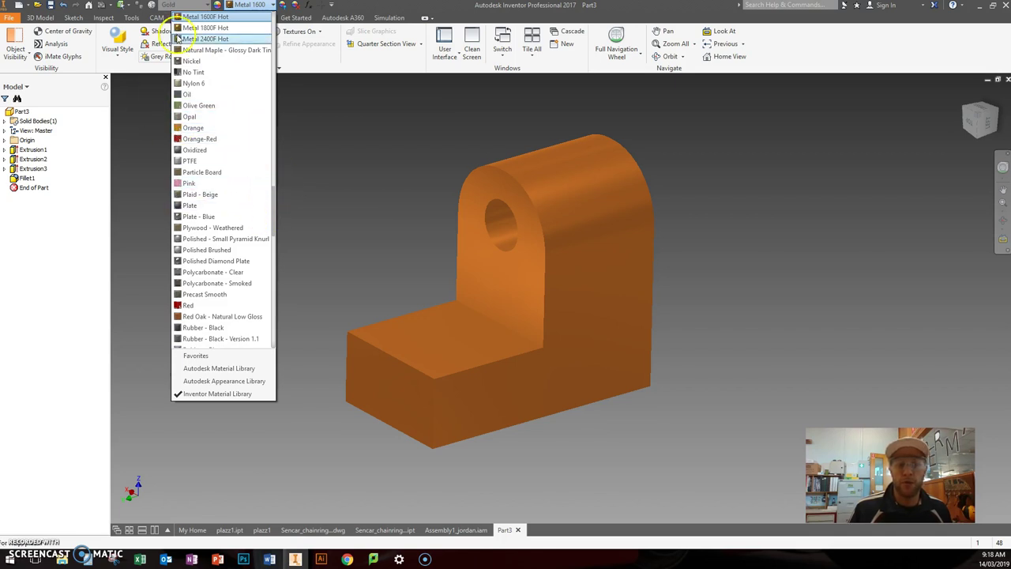
{"action": "left_click", "coordinate": [201, 182]}
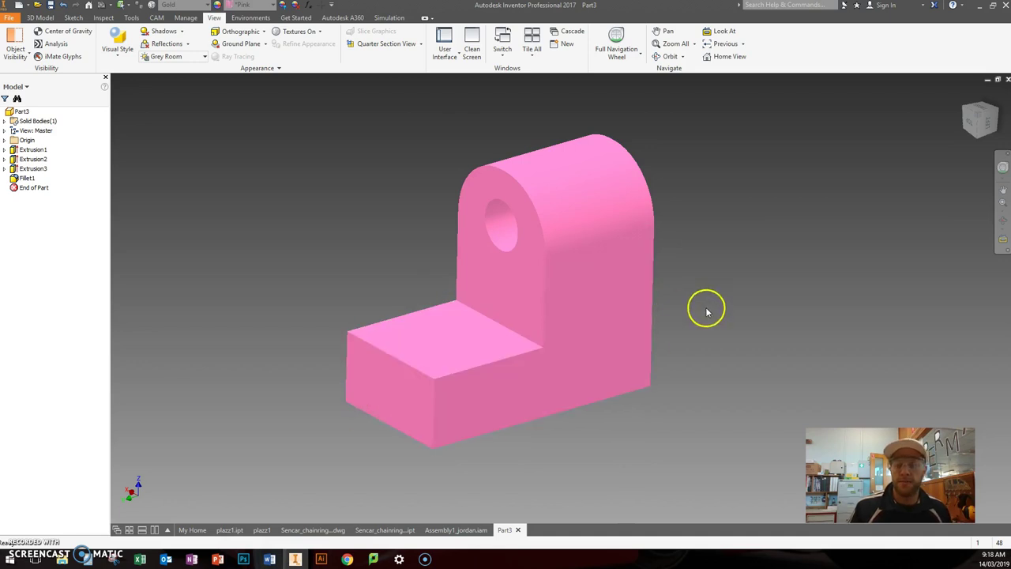
Apply the Sky Blue Medium appearance to the base's upper face, the upright's face with the hole, and the hole's inner surface
{"action": "left_click", "coordinate": [453, 349]}
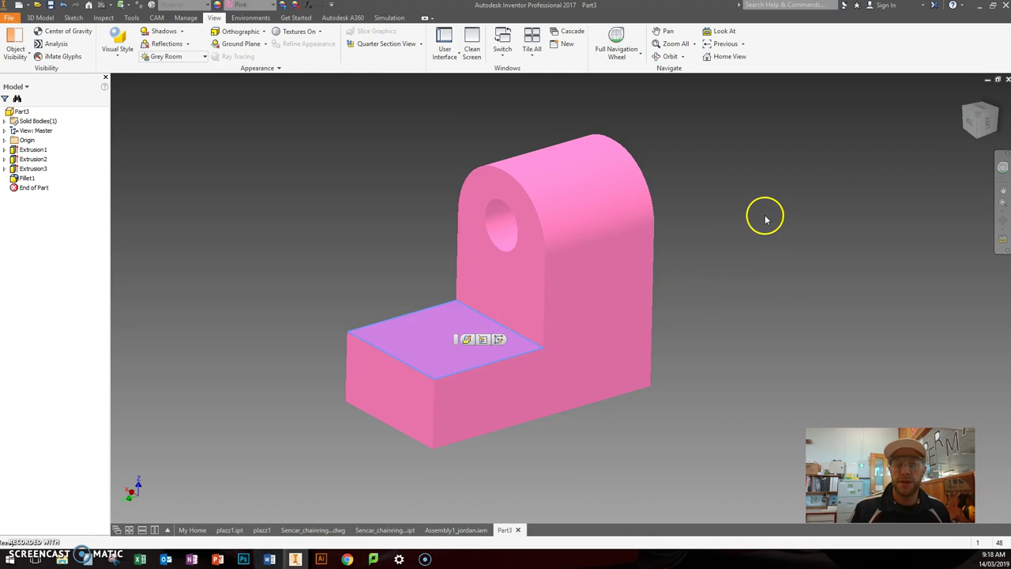
{"action": "left_click", "coordinate": [499, 281], "text": "ctrl"}
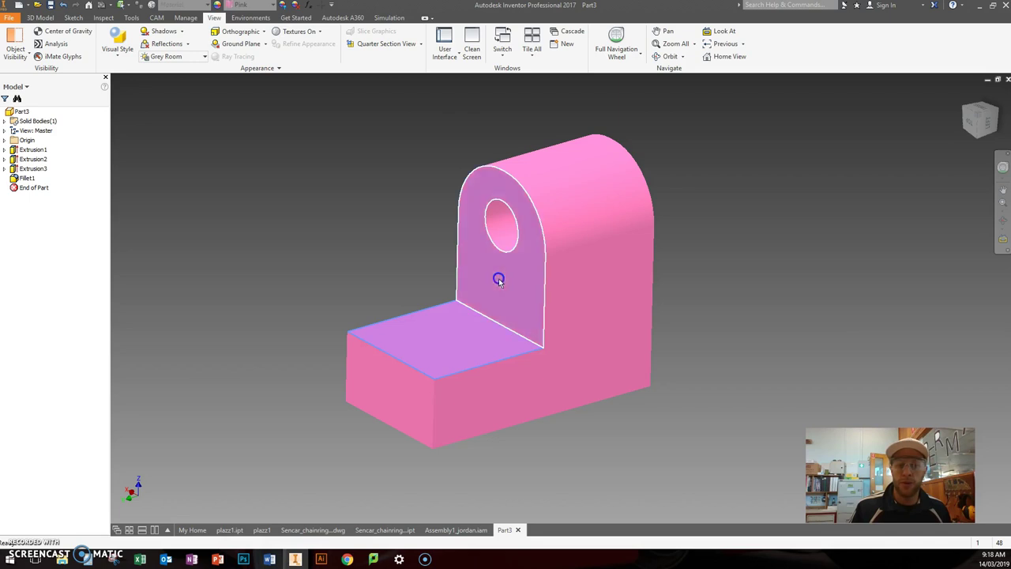
{"action": "left_click", "coordinate": [498, 227], "text": "ctrl"}
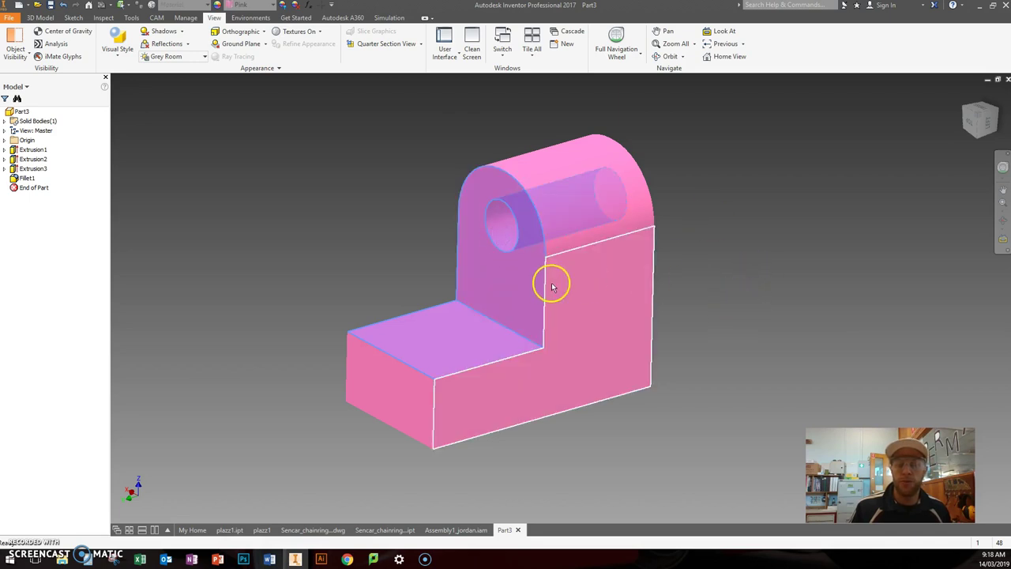
{"action": "left_click", "coordinate": [270, 6]}
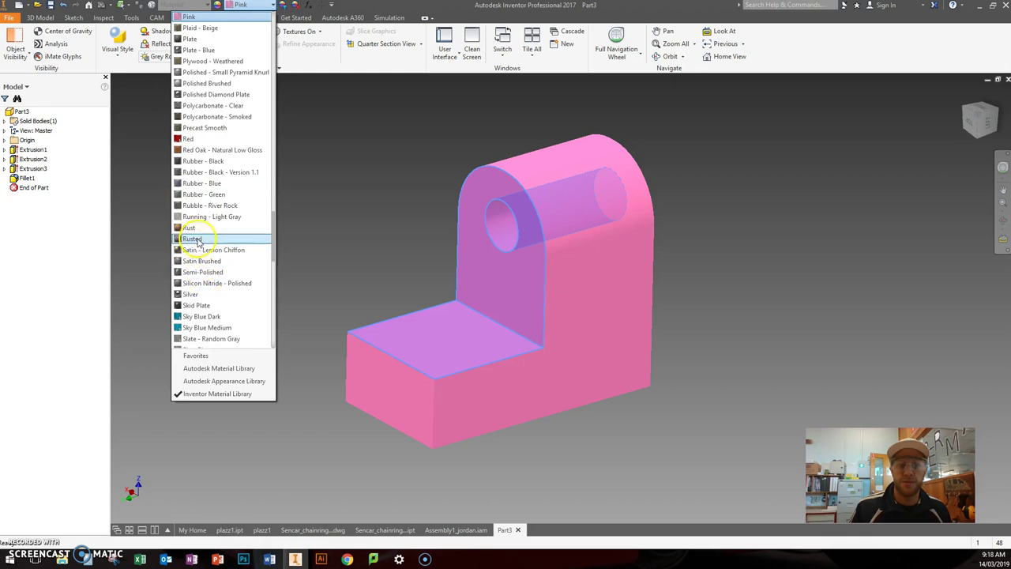
{"action": "scroll", "coordinate": [211, 241], "scroll_direction": "down", "scroll_amount": 1}
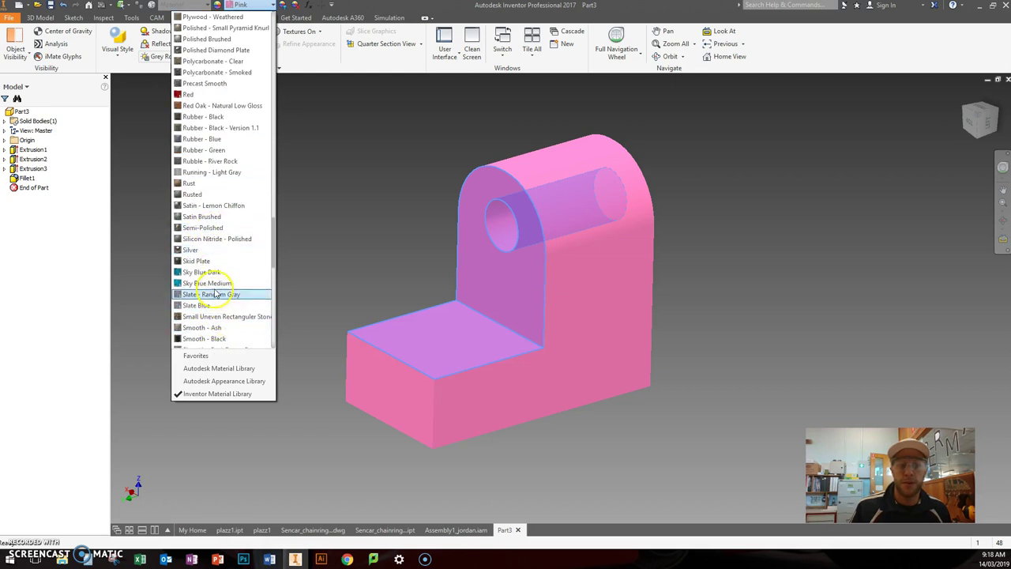
{"action": "left_click", "coordinate": [207, 283]}
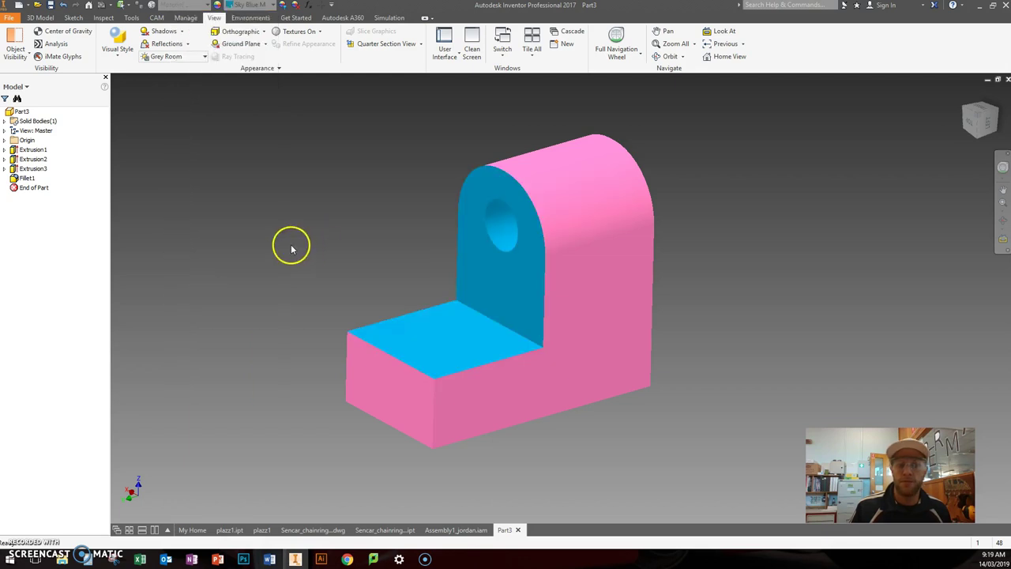
{"action": "left_click", "coordinate": [699, 289]}
Try the Watercolor and Sketch Illustration visual styles on the part
{"action": "mouse_move", "coordinate": [694, 247]}
{"action": "middle_mouse_down", "text": "shift"}
{"action": "mouse_move", "coordinate": [773, 221]}
{"action": "mouse_move", "coordinate": [540, 282]}
{"action": "mouse_move", "coordinate": [695, 201]}
{"action": "mouse_move", "coordinate": [677, 241]}
{"action": "mouse_move", "coordinate": [681, 233]}
{"action": "middle_mouse_up", "text": "shift"}
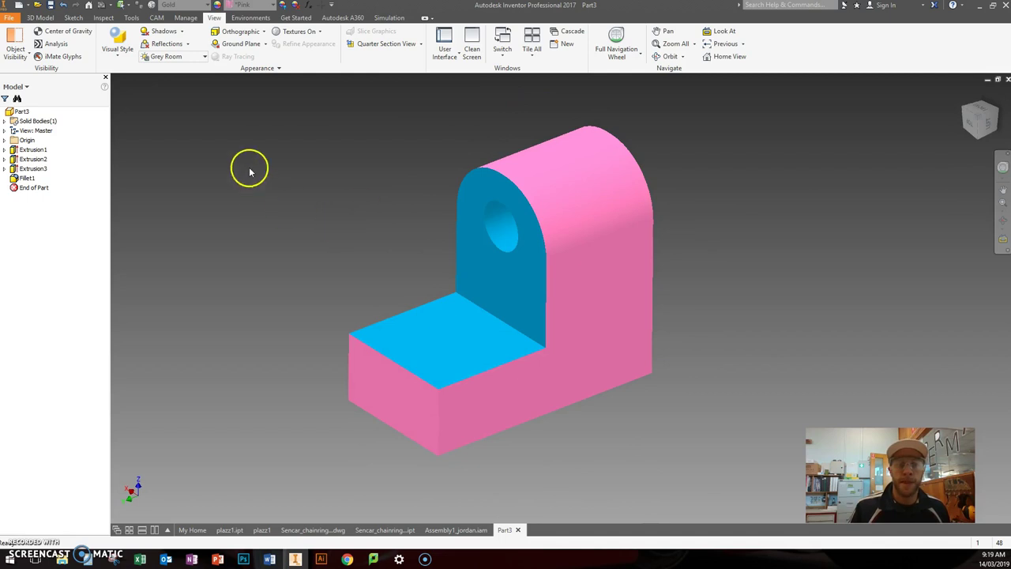
{"action": "middle_click_drag", "start_coordinate": [266, 193], "coordinate": [268, 197]}
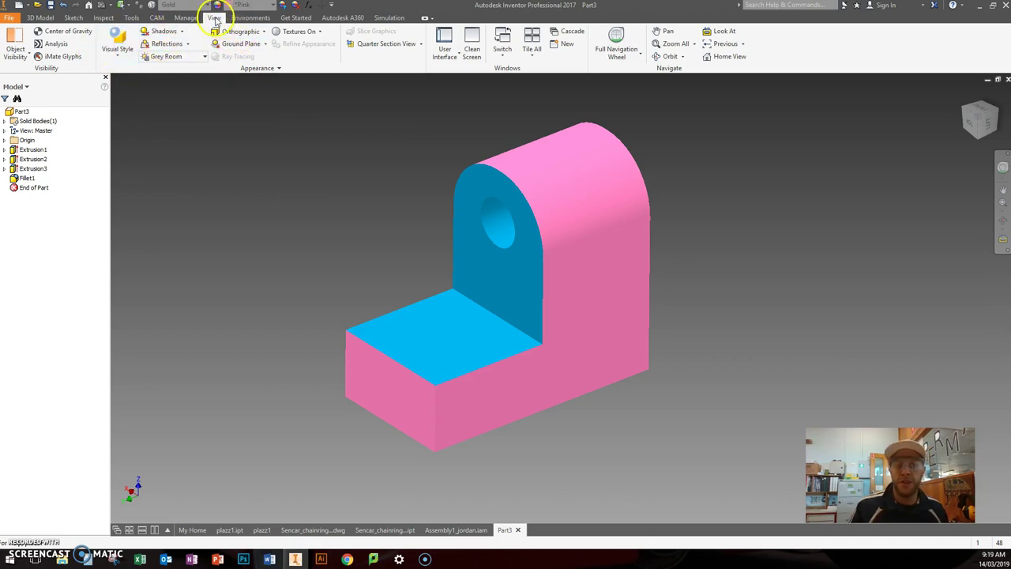
{"action": "left_click", "coordinate": [118, 54]}
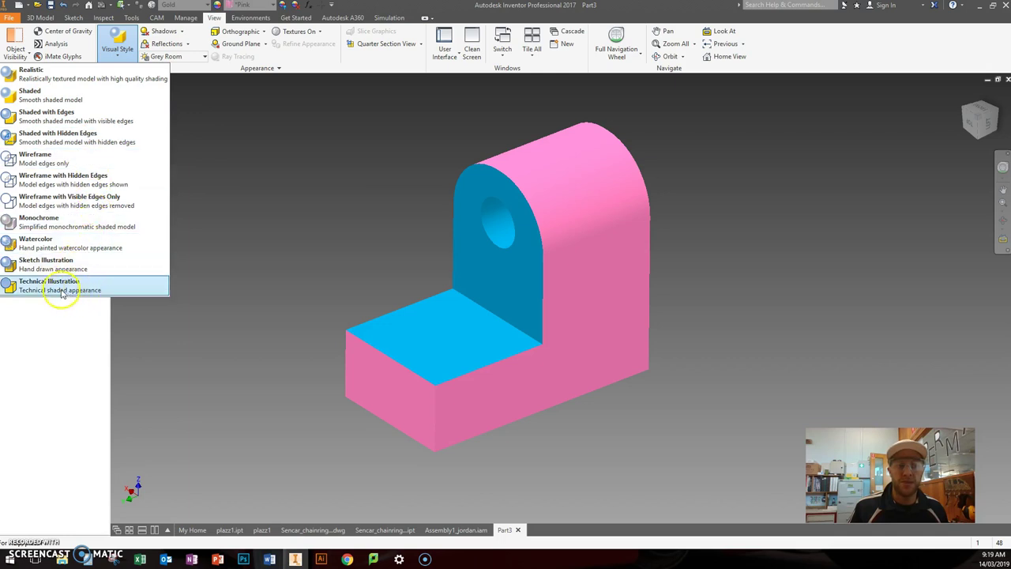
{"action": "left_click", "coordinate": [63, 249]}
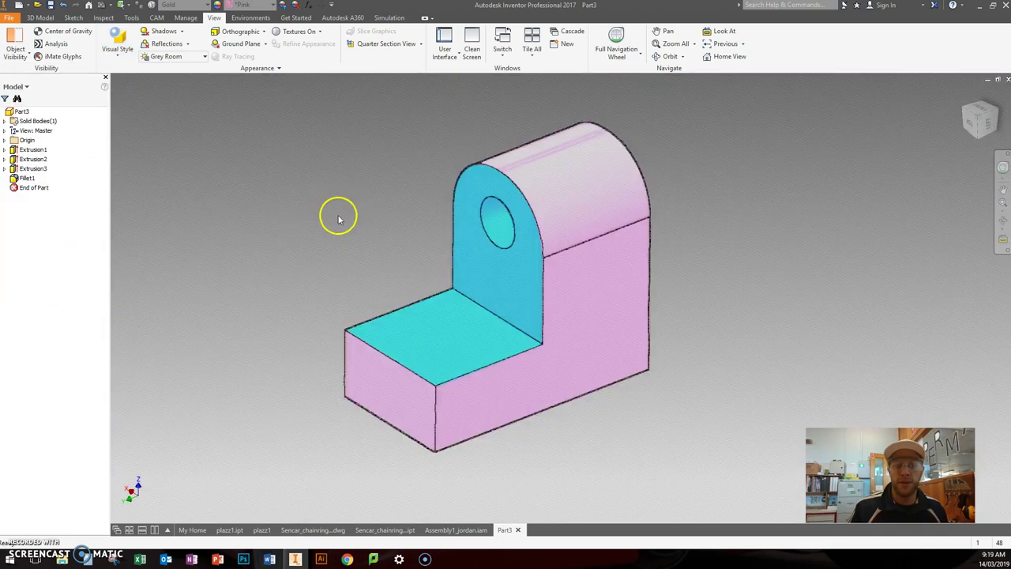
{"action": "left_click", "coordinate": [120, 60]}
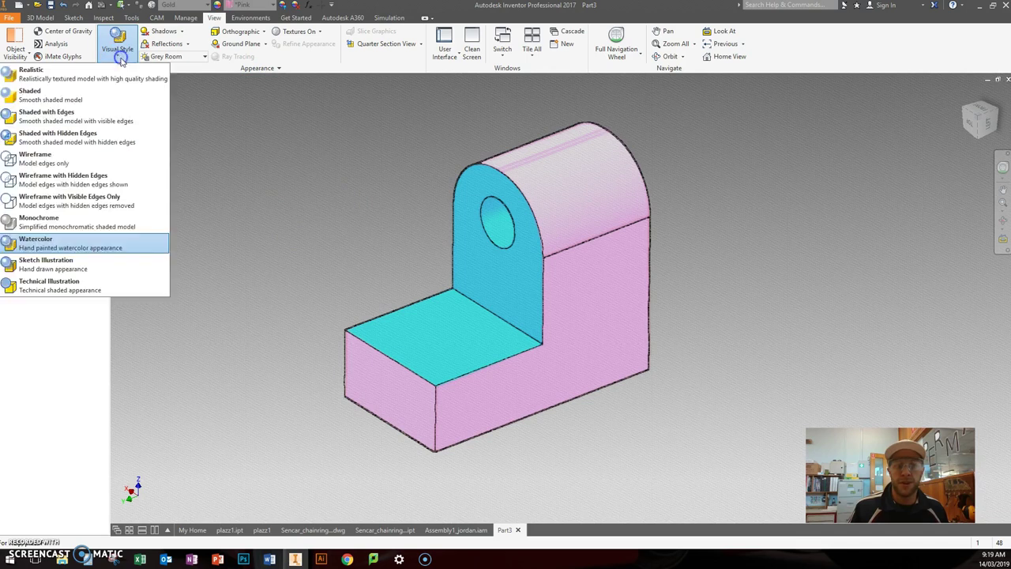
{"action": "left_click", "coordinate": [66, 265]}
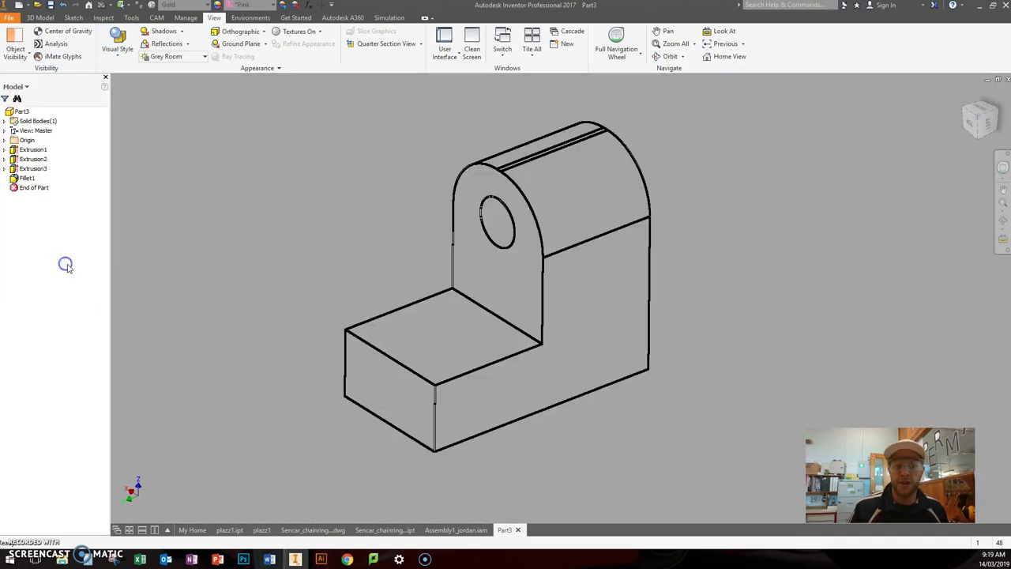
Display the part in the Shaded with Edges visual style
{"action": "left_click", "coordinate": [118, 45]}
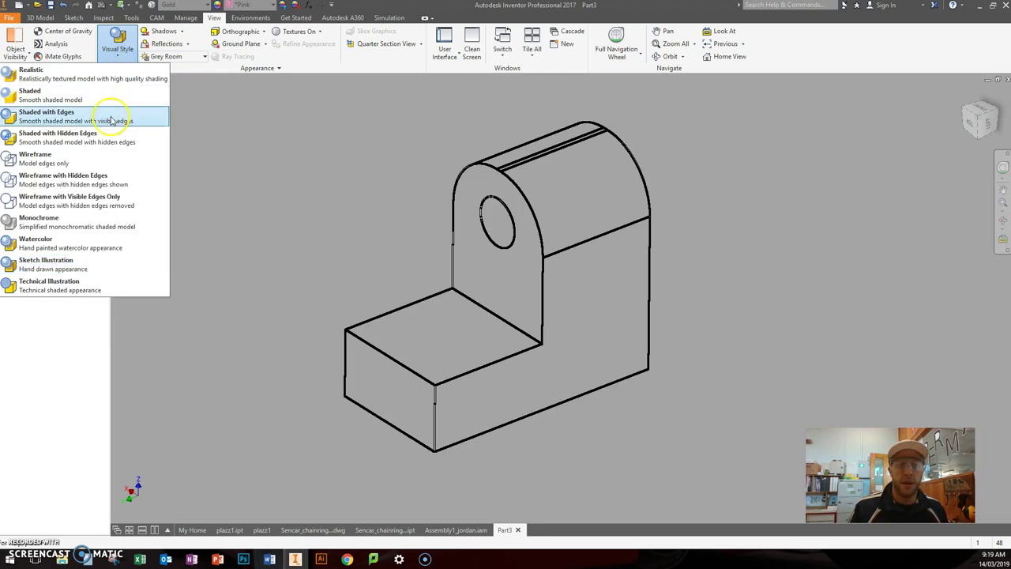
{"action": "left_click", "coordinate": [55, 122]}
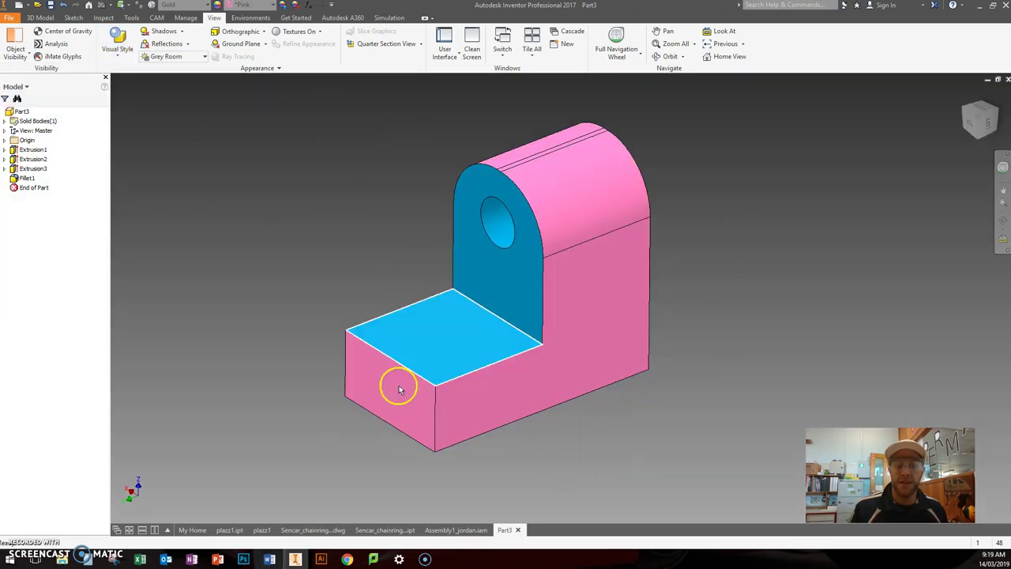
{"action": "key", "text": "F4"}
{"action": "mouse_move", "coordinate": [273, 198]}
{"action": "left_mouse_down"}
{"action": "mouse_move", "coordinate": [397, 189]}
{"action": "mouse_move", "coordinate": [237, 174]}
{"action": "mouse_move", "coordinate": [275, 184]}
{"action": "mouse_move", "coordinate": [269, 180]}
{"action": "left_mouse_up"}
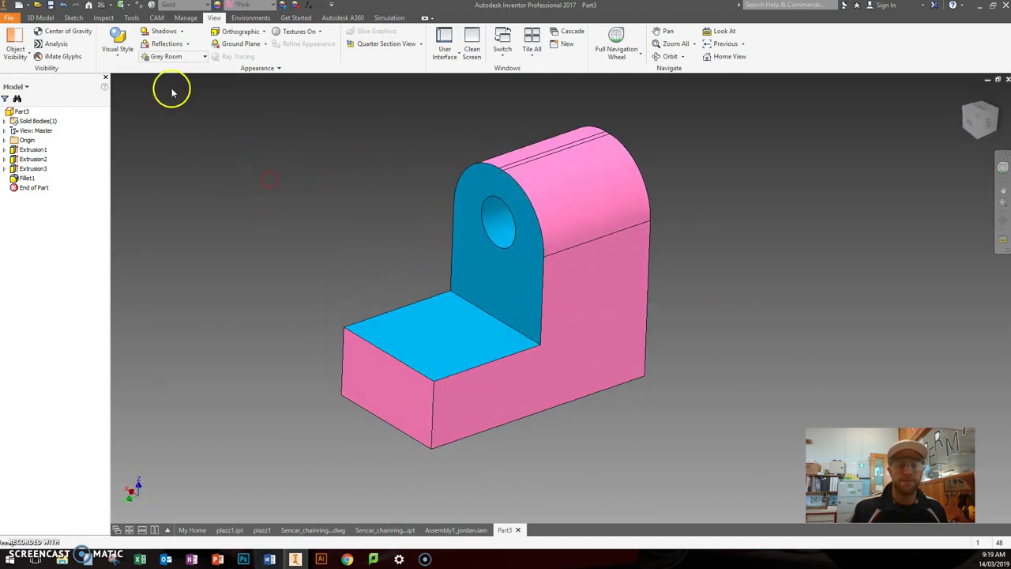
Turn on object, ambient and ground shadows and inspect the part from other sides
{"action": "left_click", "coordinate": [182, 33]}
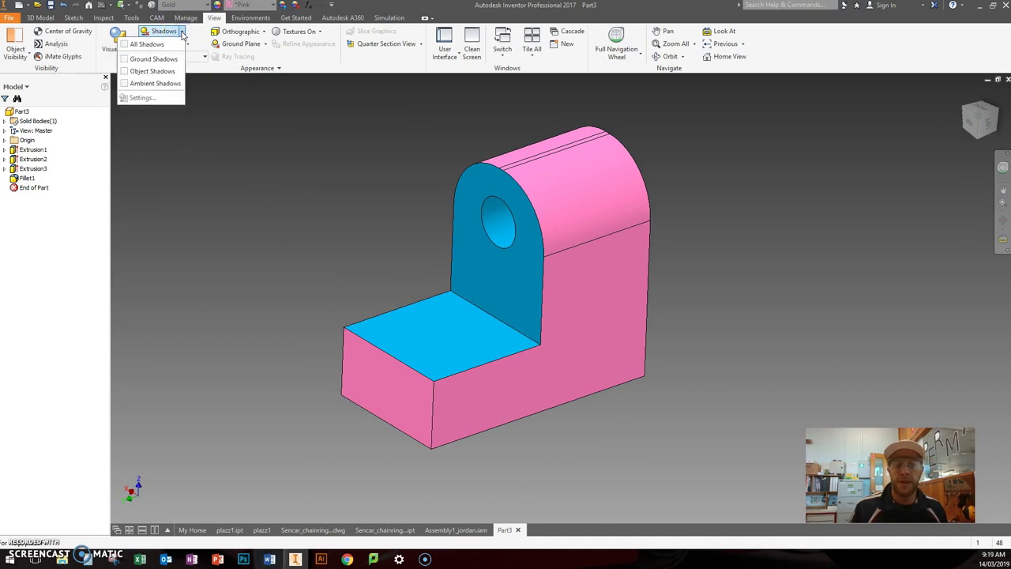
{"action": "left_click", "coordinate": [124, 72]}
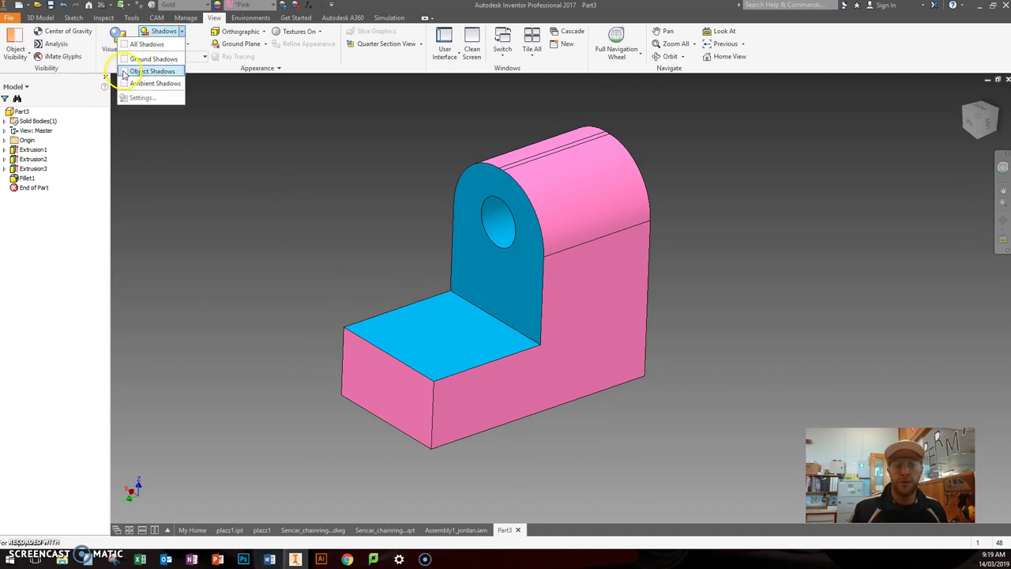
{"action": "left_click", "coordinate": [124, 73]}
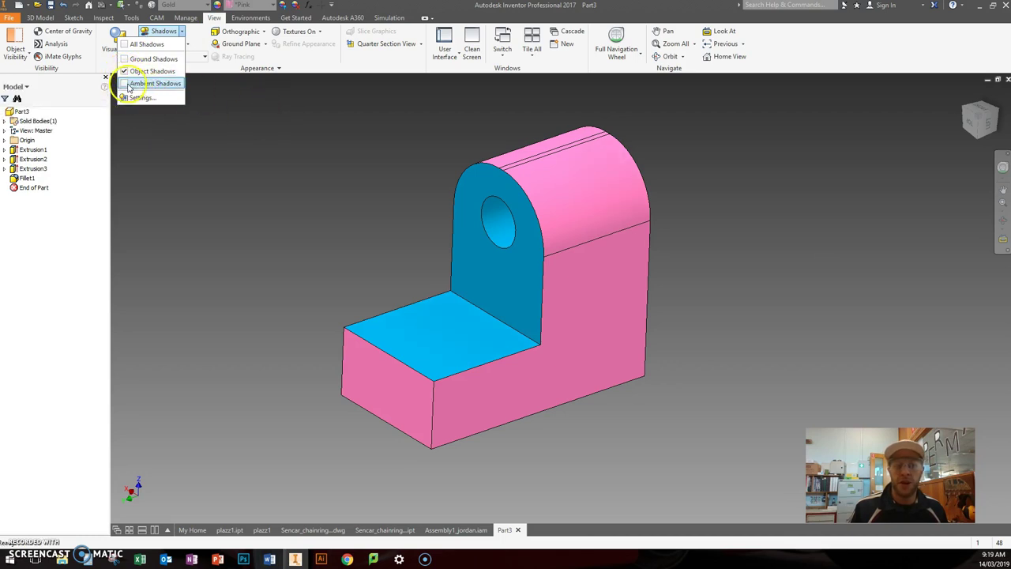
{"action": "left_click", "coordinate": [125, 84]}
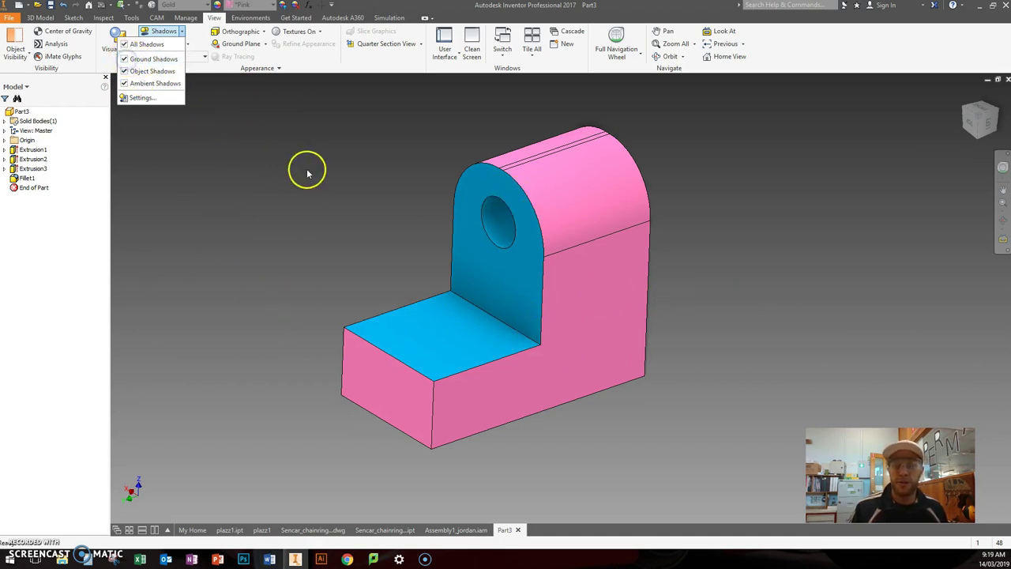
{"action": "left_click", "coordinate": [203, 182]}
{"action": "left_click_drag", "start_coordinate": [346, 253], "coordinate": [553, 300]}
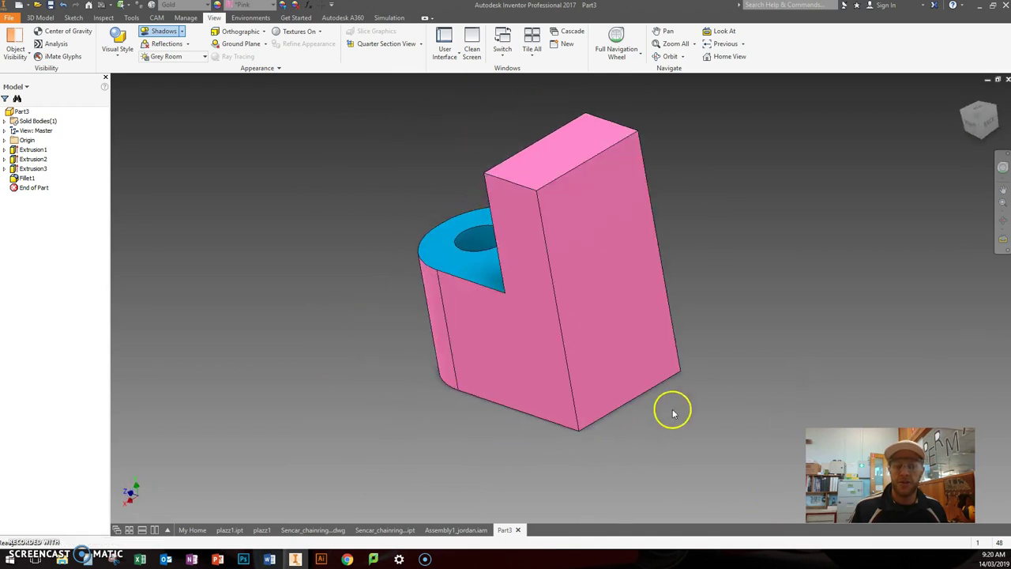
{"action": "left_click_drag", "start_coordinate": [363, 372], "coordinate": [626, 418]}
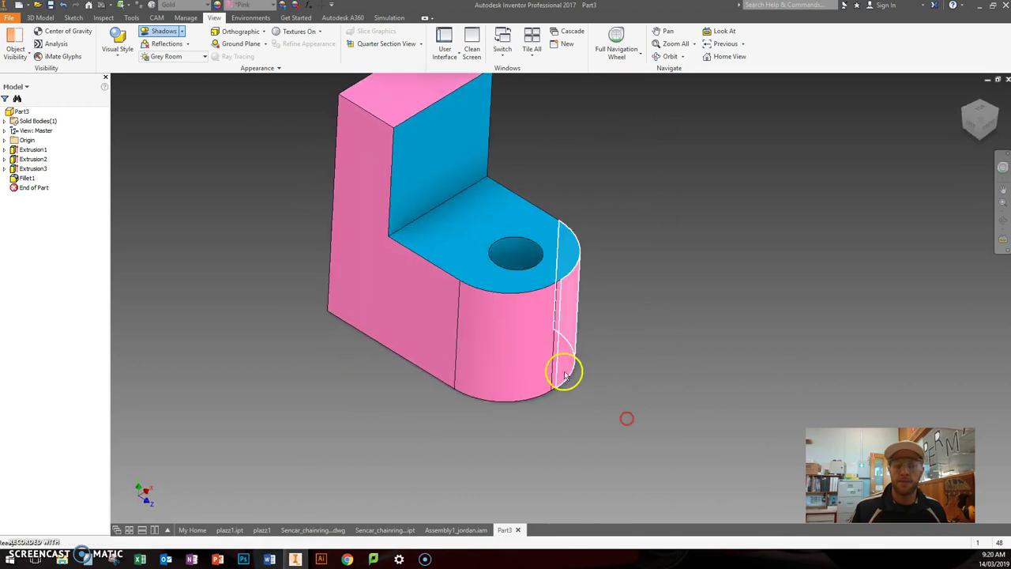
{"action": "left_click_drag", "start_coordinate": [563, 376], "coordinate": [535, 189]}
Turn on reflections and view the part with its ground reflection from different angles
{"action": "left_click", "coordinate": [205, 49]}
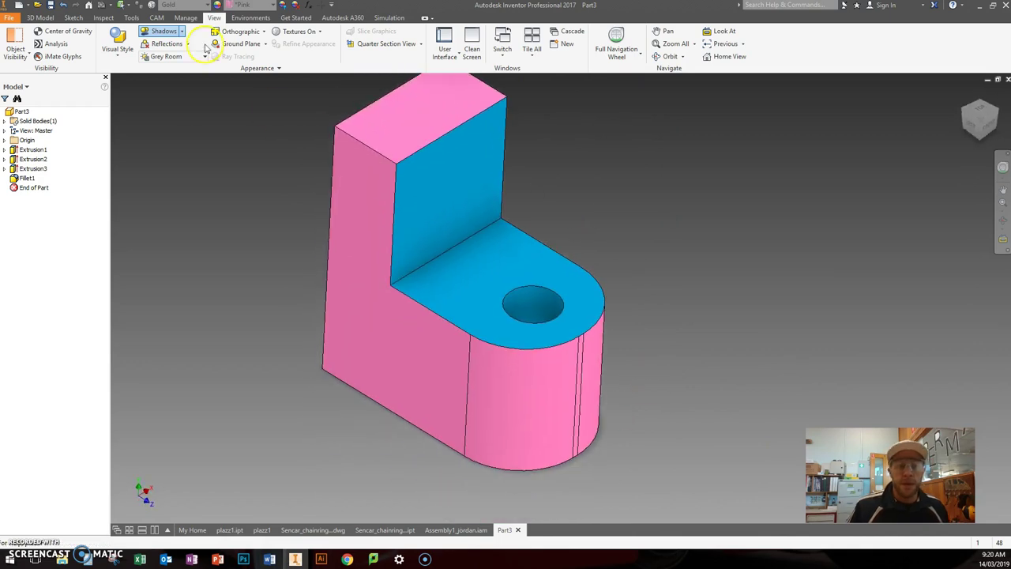
{"action": "left_click", "coordinate": [187, 44]}
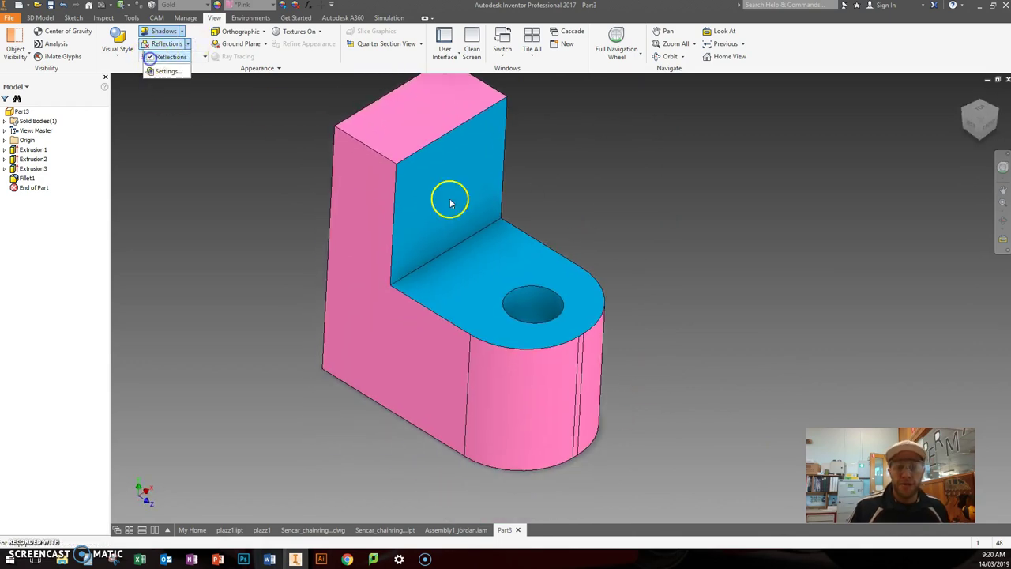
{"action": "left_click", "coordinate": [695, 292]}
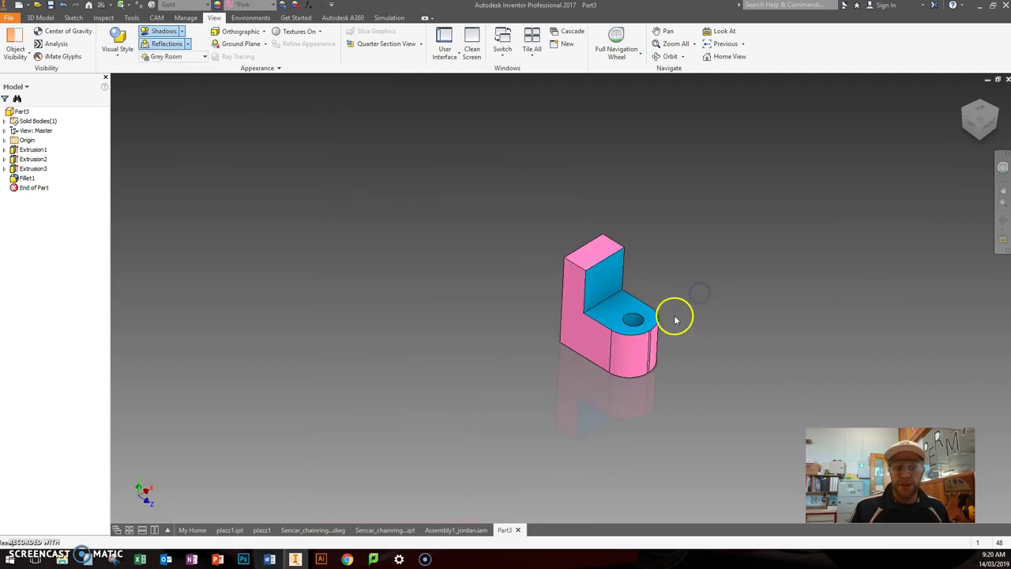
{"action": "scroll", "coordinate": [674, 316], "scroll_direction": "up", "scroll_amount": 3}
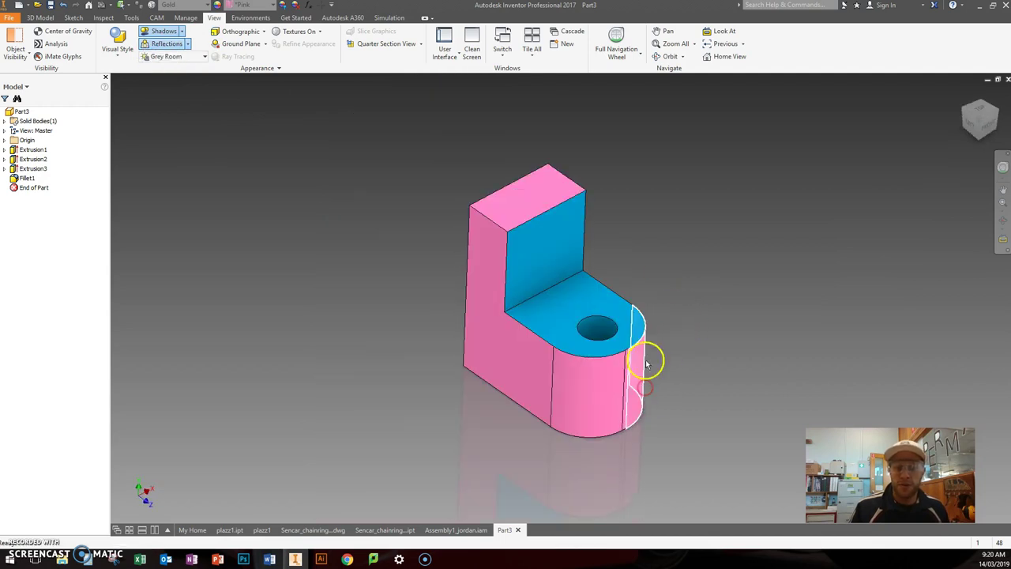
{"action": "middle_click_drag", "start_coordinate": [646, 364], "coordinate": [622, 317]}
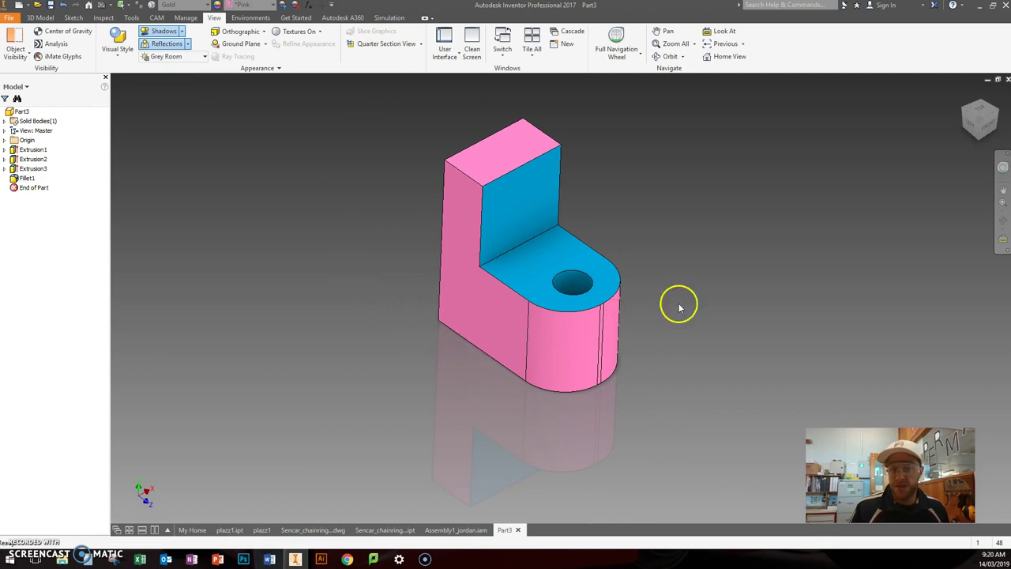
{"action": "middle_click_drag", "start_coordinate": [642, 367], "coordinate": [500, 357], "text": "shift"}
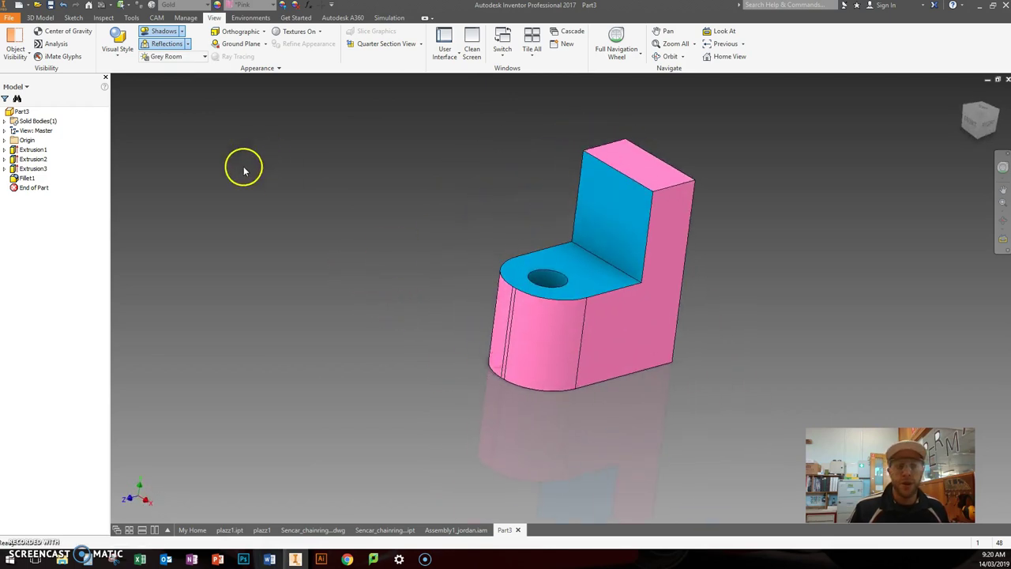
Switch the part's view projection from orthographic to Perspective
{"action": "left_click", "coordinate": [262, 33]}
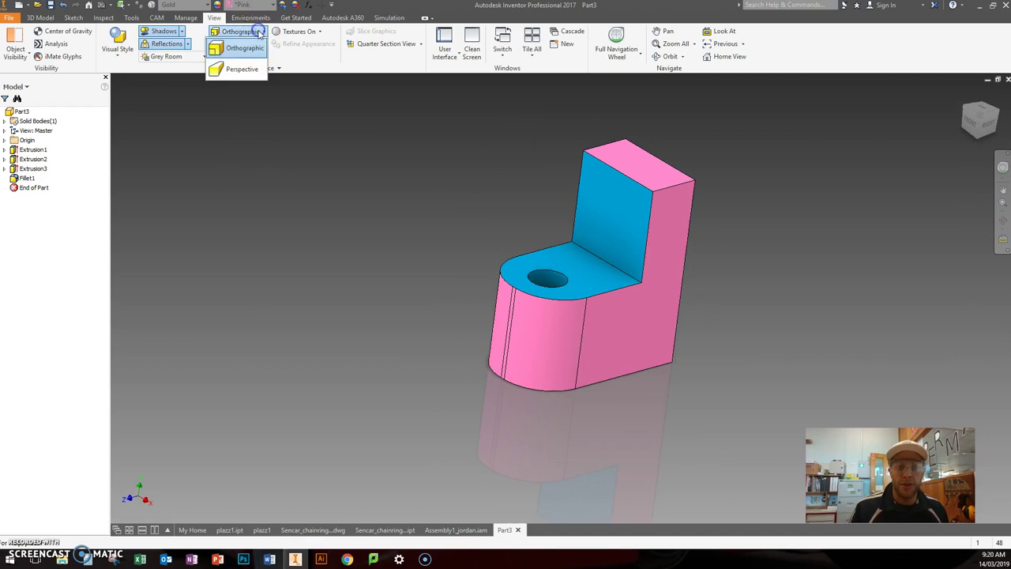
{"action": "left_click", "coordinate": [253, 50]}
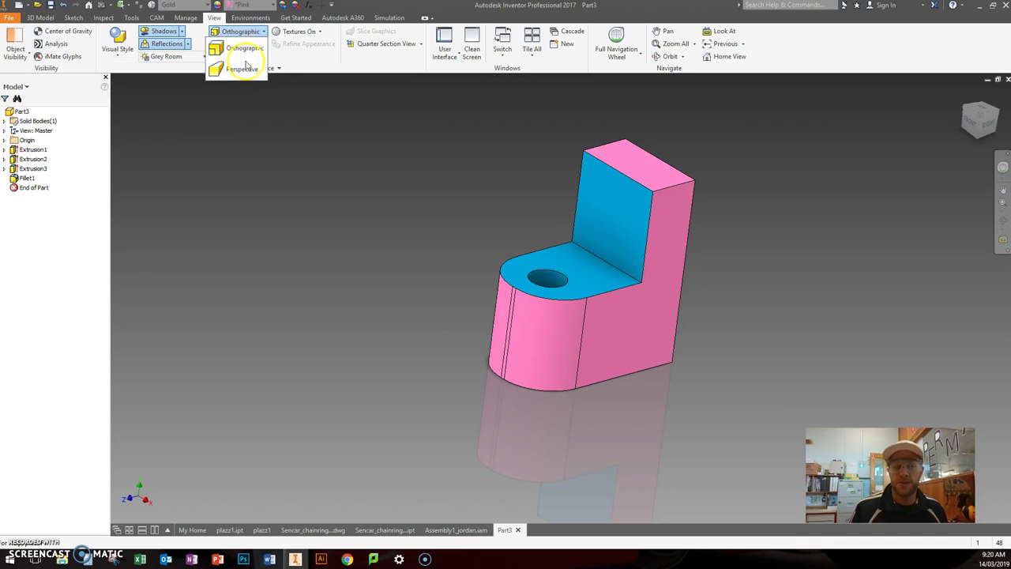
{"action": "left_click", "coordinate": [245, 71]}
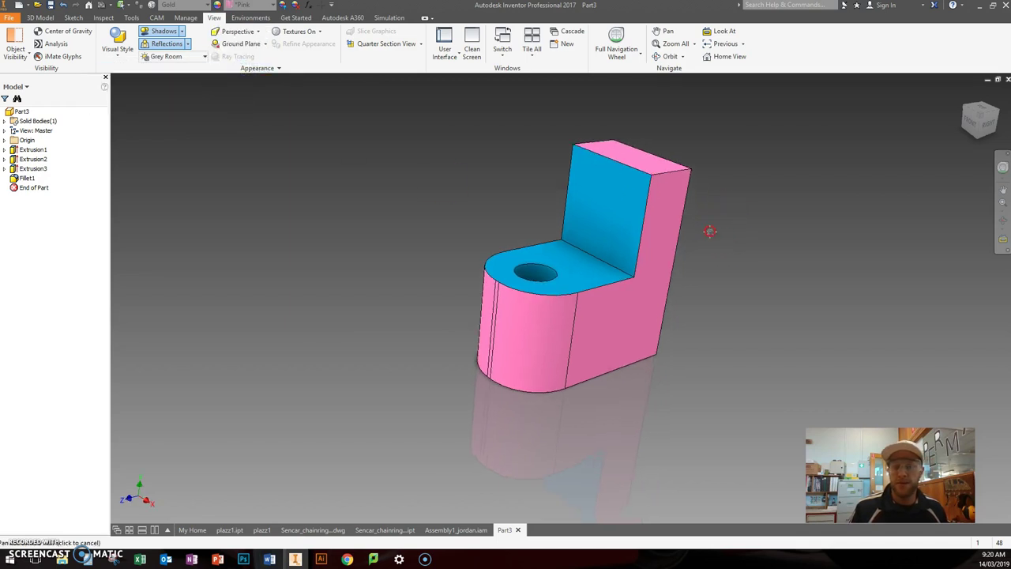
{"action": "mouse_move", "coordinate": [662, 272]}
{"action": "left_mouse_down"}
{"action": "mouse_move", "coordinate": [655, 232]}
{"action": "mouse_move", "coordinate": [672, 293]}
{"action": "mouse_move", "coordinate": [670, 268]}
{"action": "left_mouse_up"}
{"action": "key", "text": "Escape"}
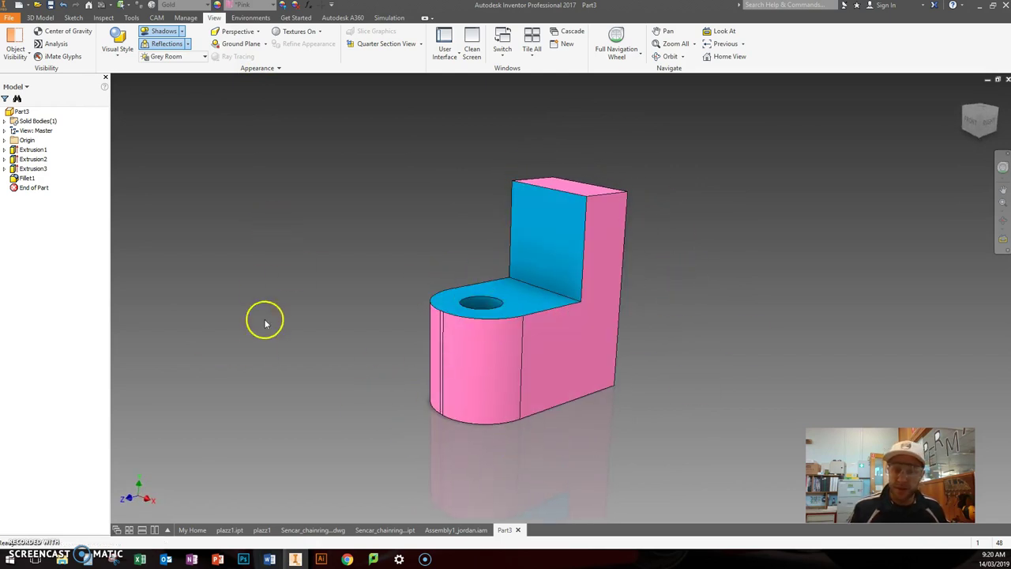
Try the Old Warehouse lighting style and inspect the part and its surroundings from near and far
{"action": "left_click", "coordinate": [204, 60]}
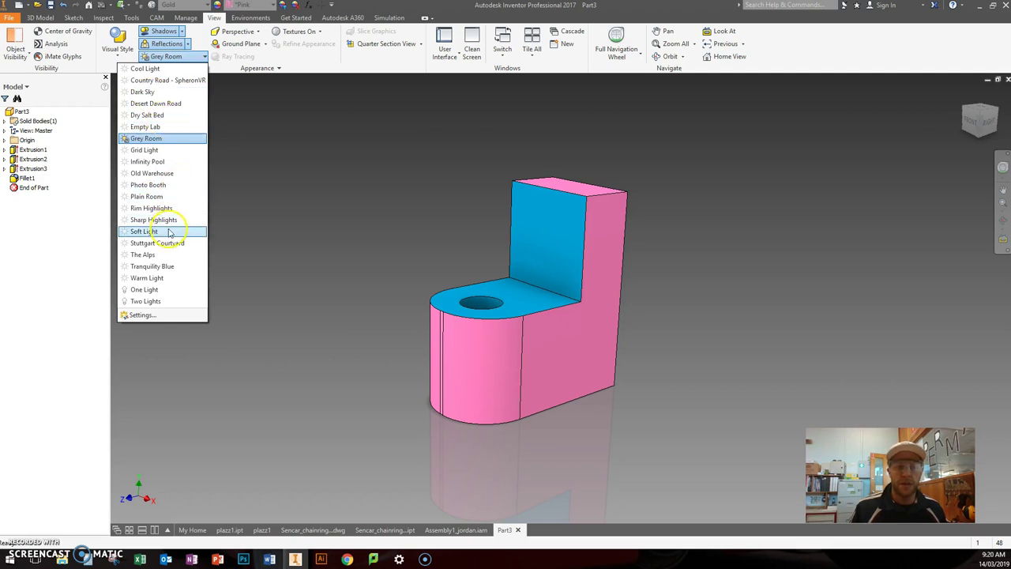
{"action": "left_click", "coordinate": [126, 173]}
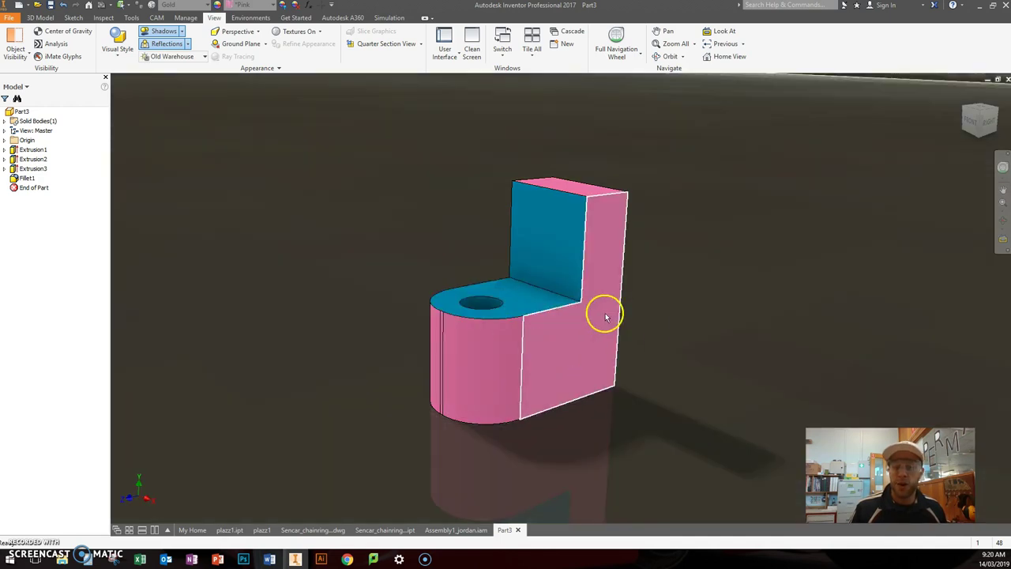
{"action": "scroll", "coordinate": [663, 314], "scroll_direction": "down", "scroll_amount": 10}
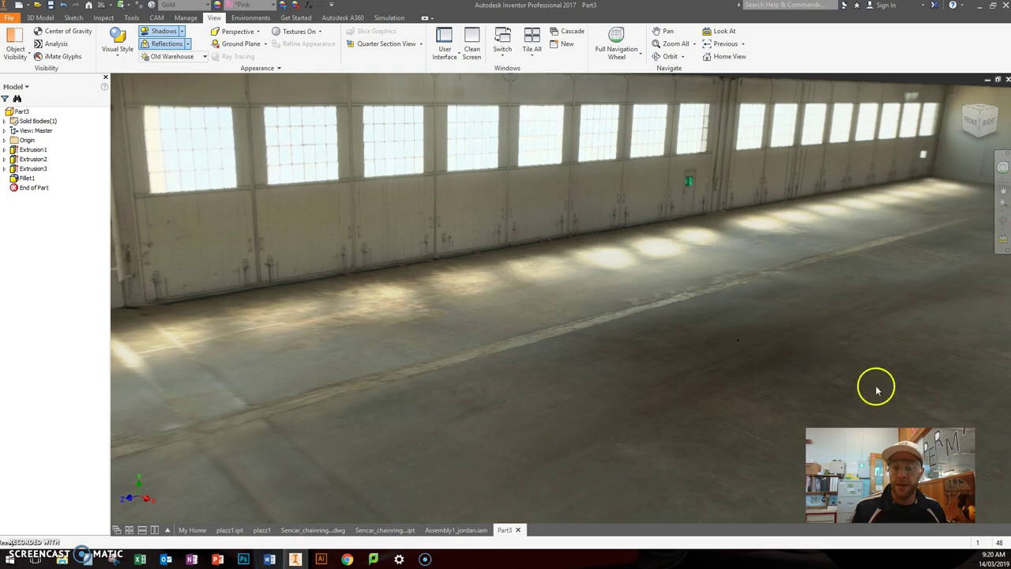
{"action": "scroll", "coordinate": [770, 310], "scroll_direction": "up", "scroll_amount": 10}
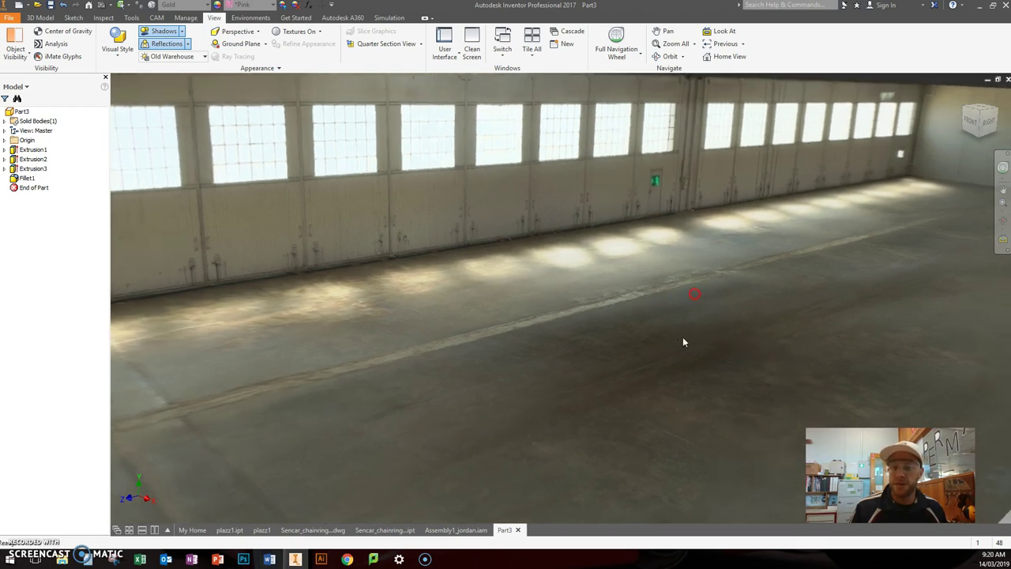
{"action": "scroll", "coordinate": [640, 348], "scroll_direction": "up", "scroll_amount": 10}
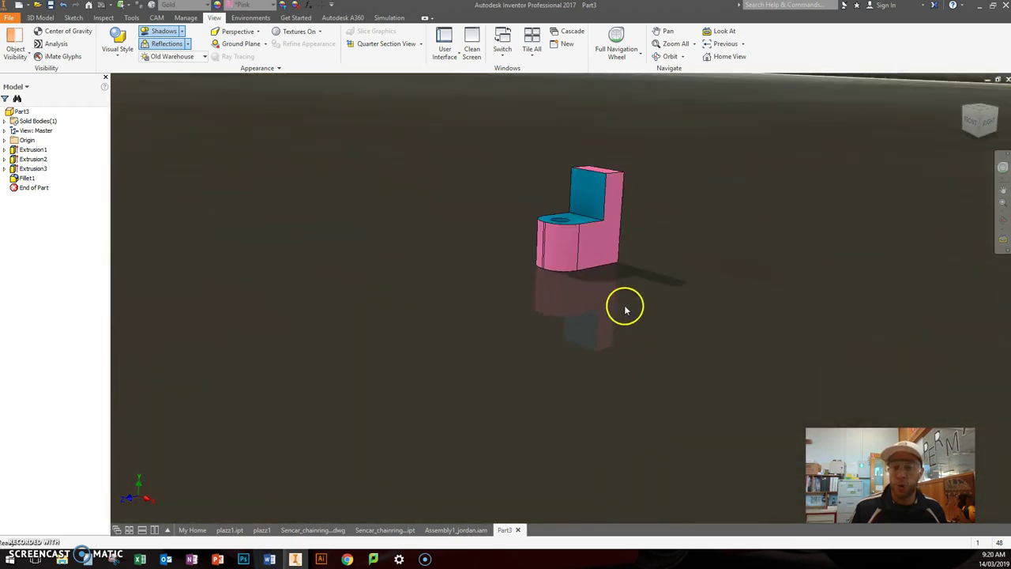
{"action": "middle_click_drag", "start_coordinate": [588, 267], "coordinate": [600, 308], "text": "shift"}
{"action": "scroll", "coordinate": [600, 307], "scroll_direction": "down", "scroll_amount": 3}
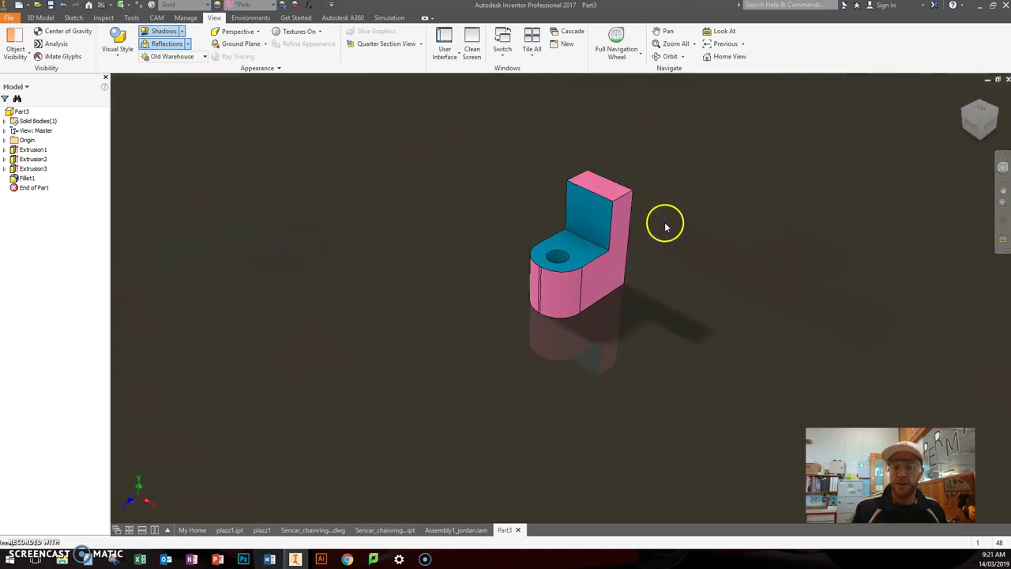
{"action": "scroll", "coordinate": [663, 229], "scroll_direction": "up", "scroll_amount": 2}
{"action": "scroll", "coordinate": [559, 323], "scroll_direction": "up", "scroll_amount": 2}
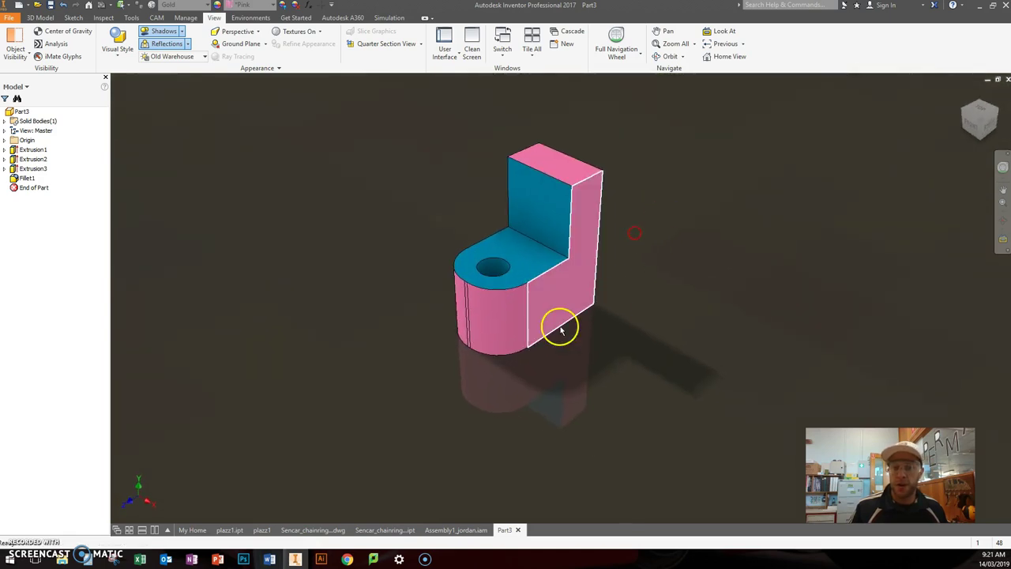
Set the lighting style to Cool Light and view the part closer
{"action": "left_click", "coordinate": [205, 57]}
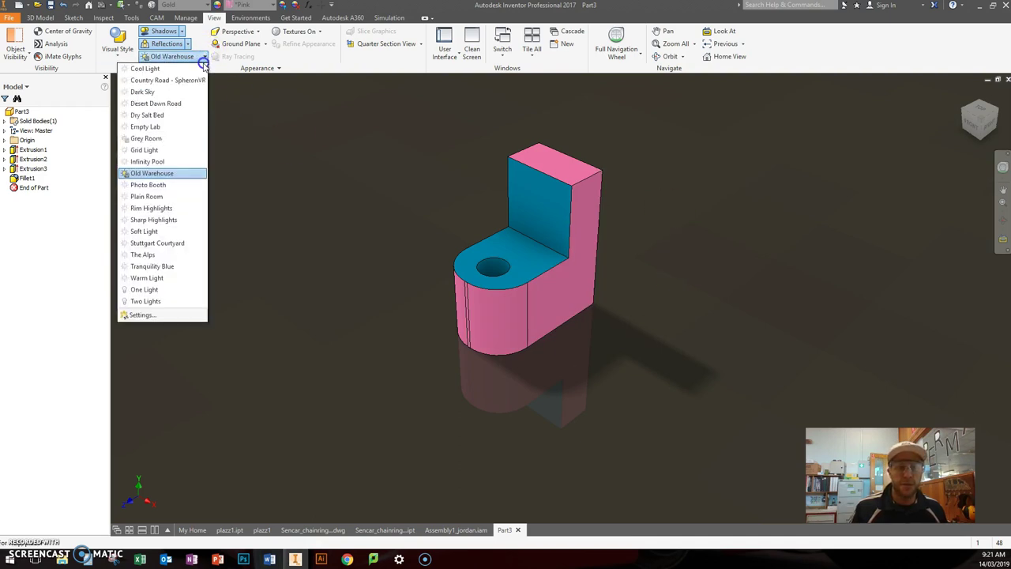
{"action": "left_click", "coordinate": [143, 69]}
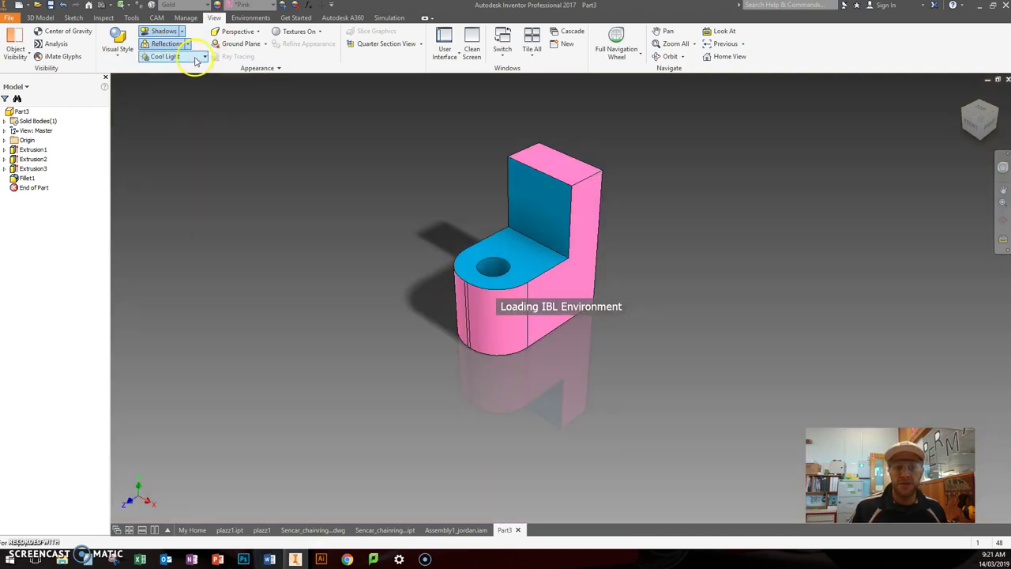
{"action": "scroll", "coordinate": [534, 219], "scroll_direction": "up", "scroll_amount": 1}
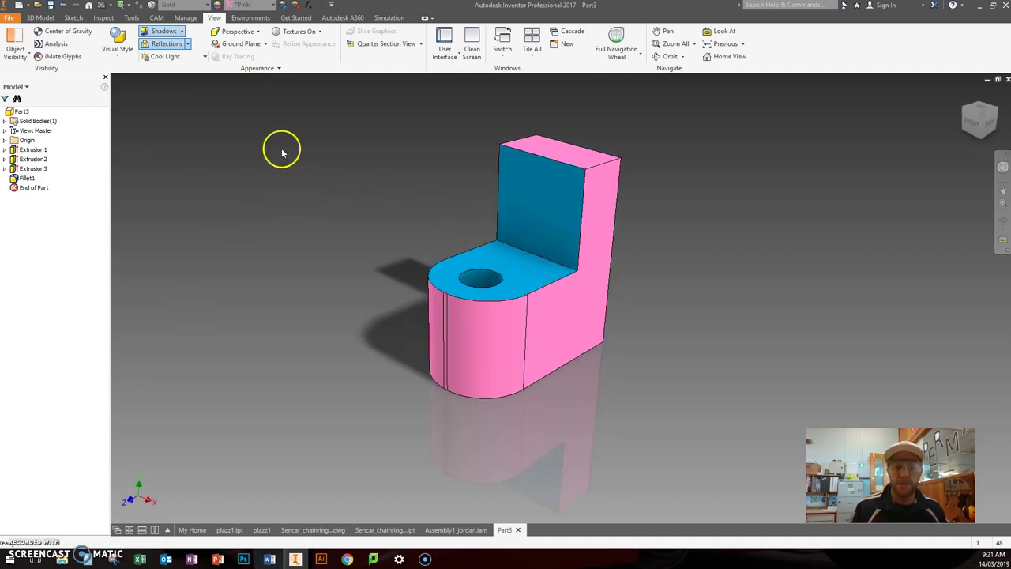
Show the ground plane beneath the part, then hide it again
{"action": "left_click", "coordinate": [267, 45]}
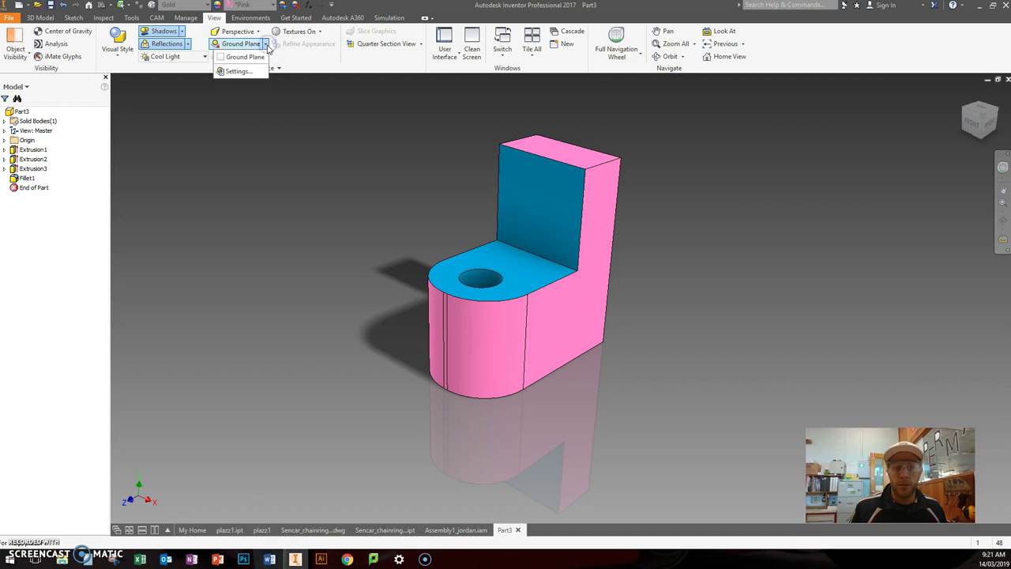
{"action": "left_click", "coordinate": [233, 57]}
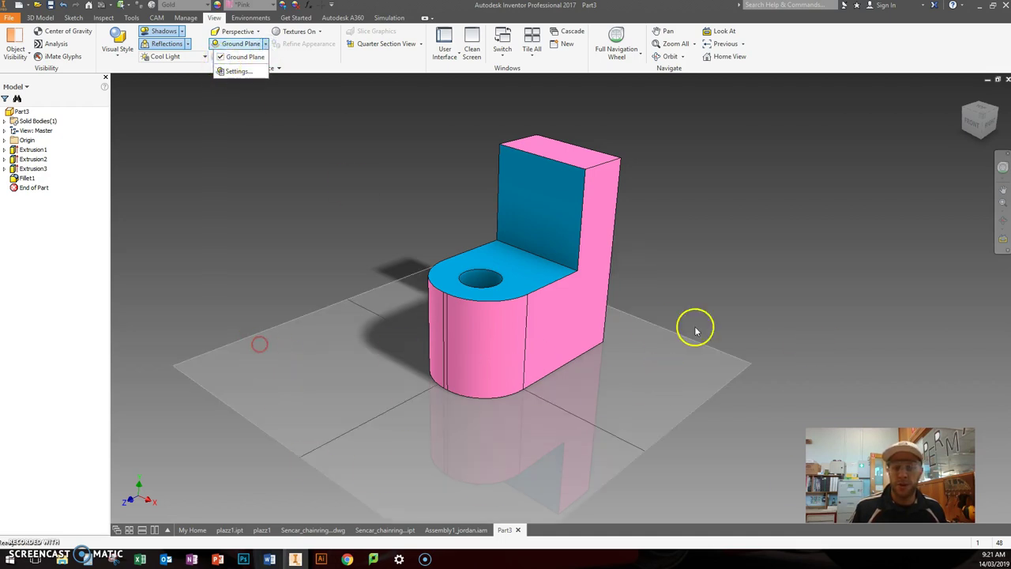
{"action": "left_click", "coordinate": [222, 58]}
Keep textures turned on and frame the whole part larger in the view
{"action": "left_click", "coordinate": [320, 32]}
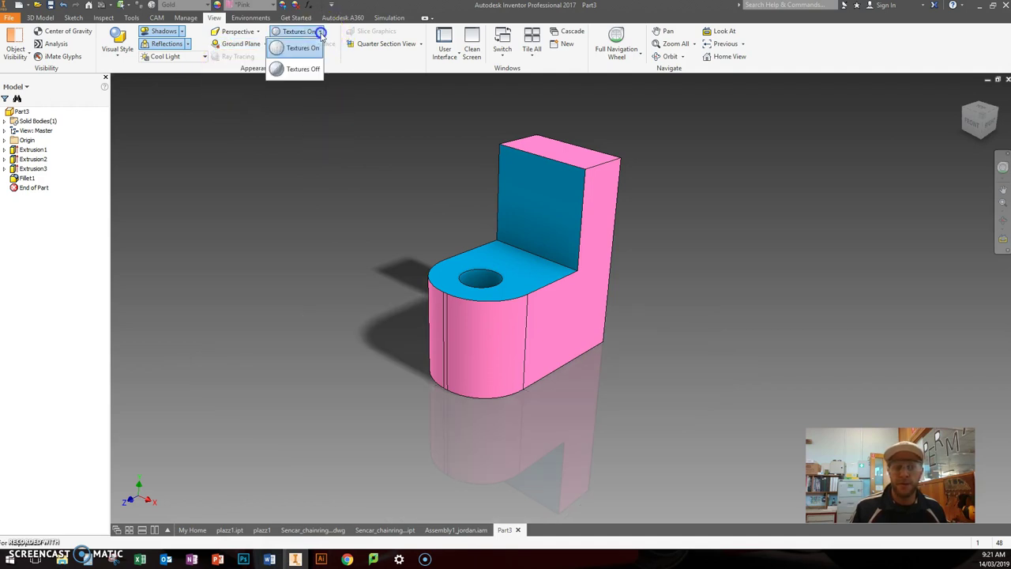
{"action": "left_click", "coordinate": [291, 48]}
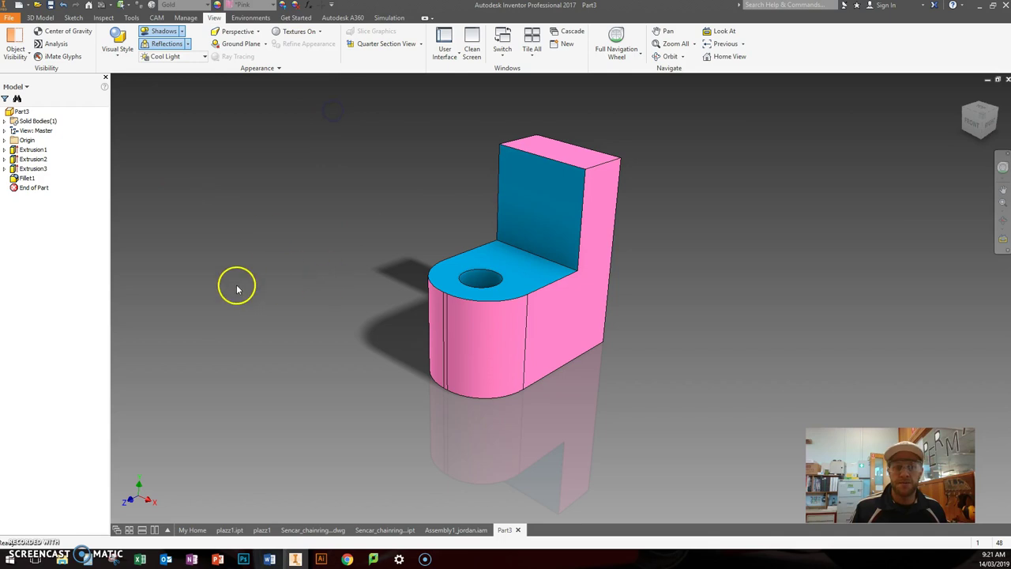
{"action": "middle_click_drag", "start_coordinate": [316, 221], "coordinate": [289, 232]}
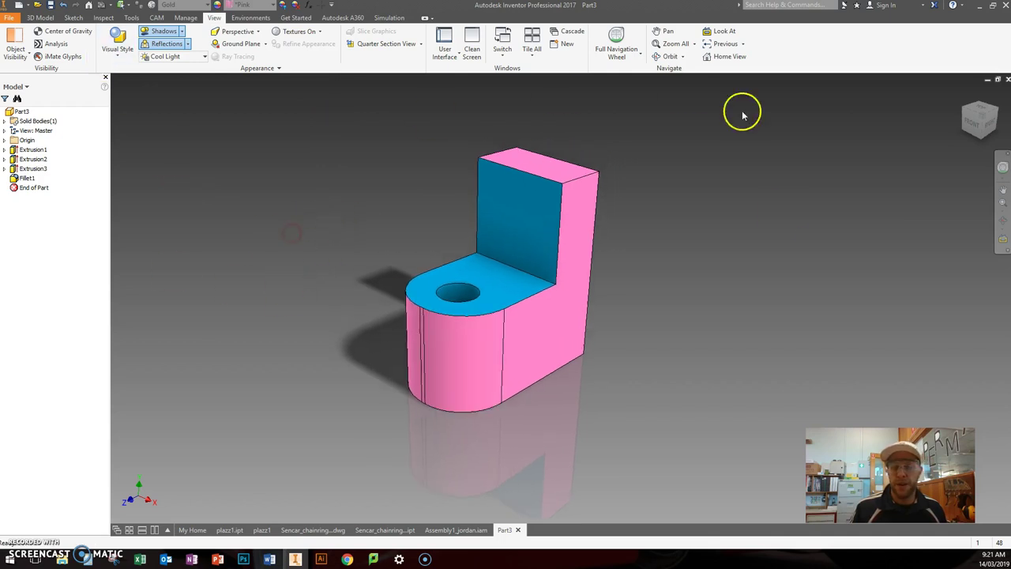
{"action": "scroll", "coordinate": [431, 221], "scroll_direction": "up", "scroll_amount": 1}
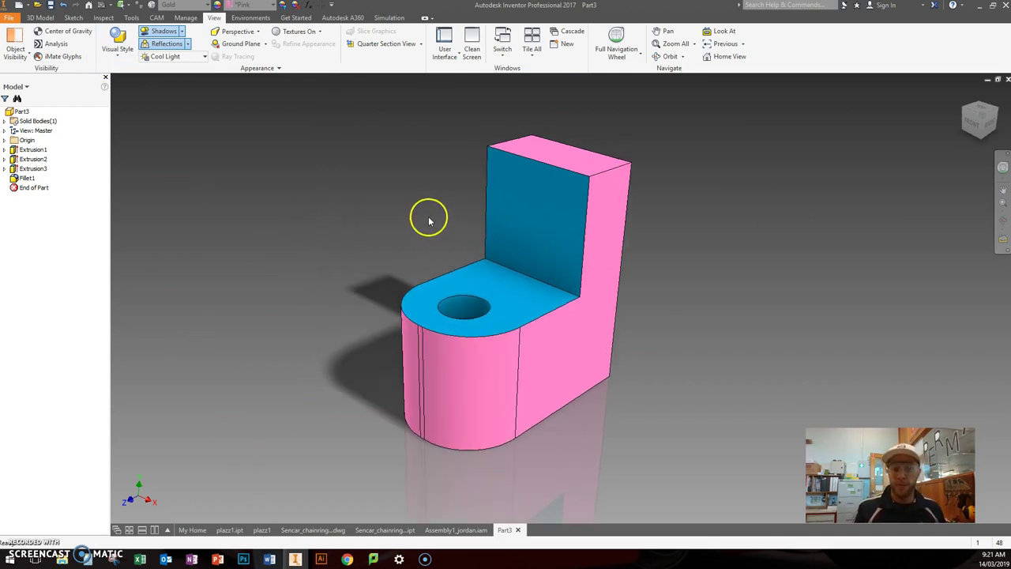
{"action": "middle_click_drag", "start_coordinate": [343, 219], "coordinate": [347, 218]}
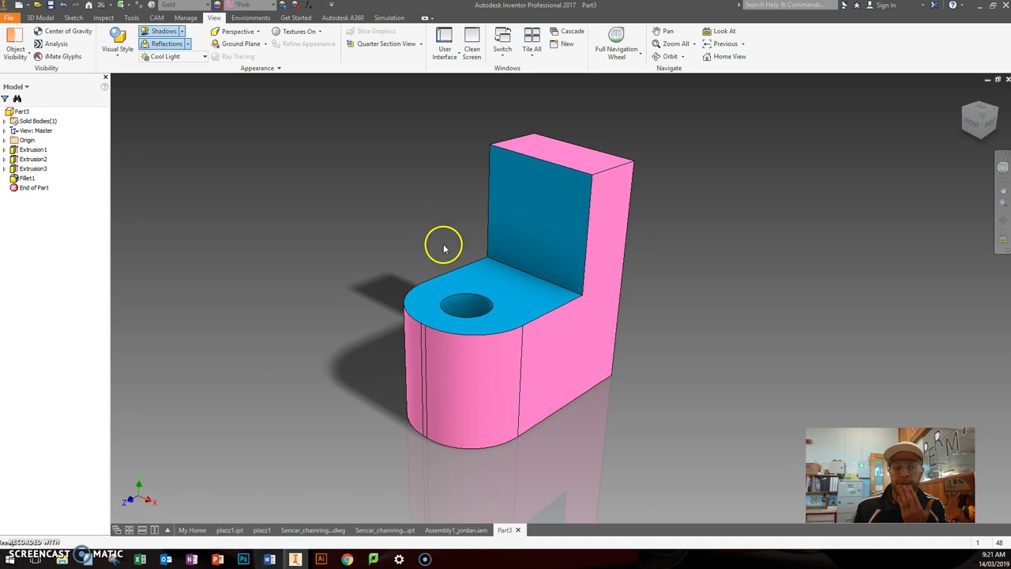
{"action": "left_click", "coordinate": [203, 59]}
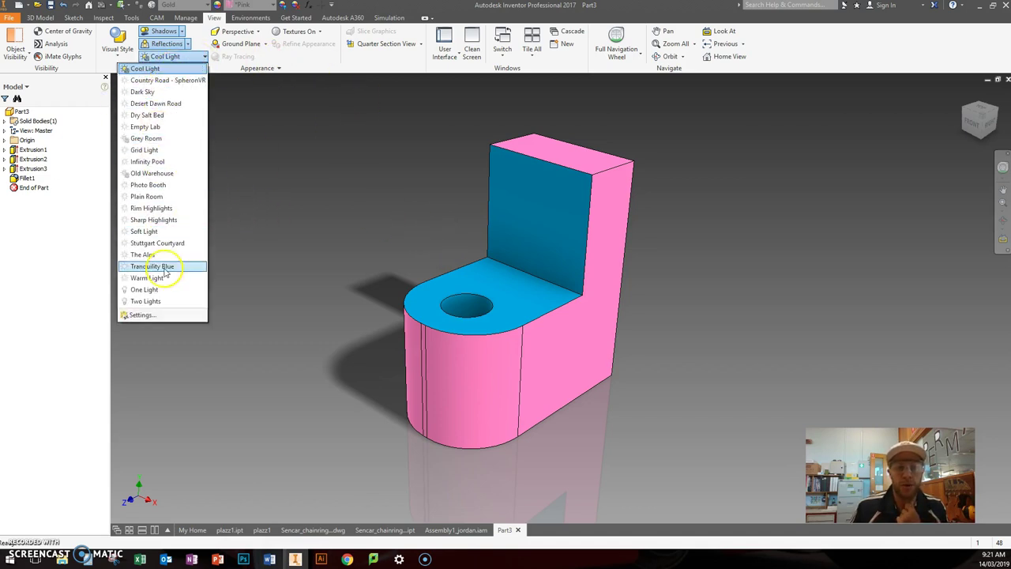
{"action": "left_click", "coordinate": [149, 197]}
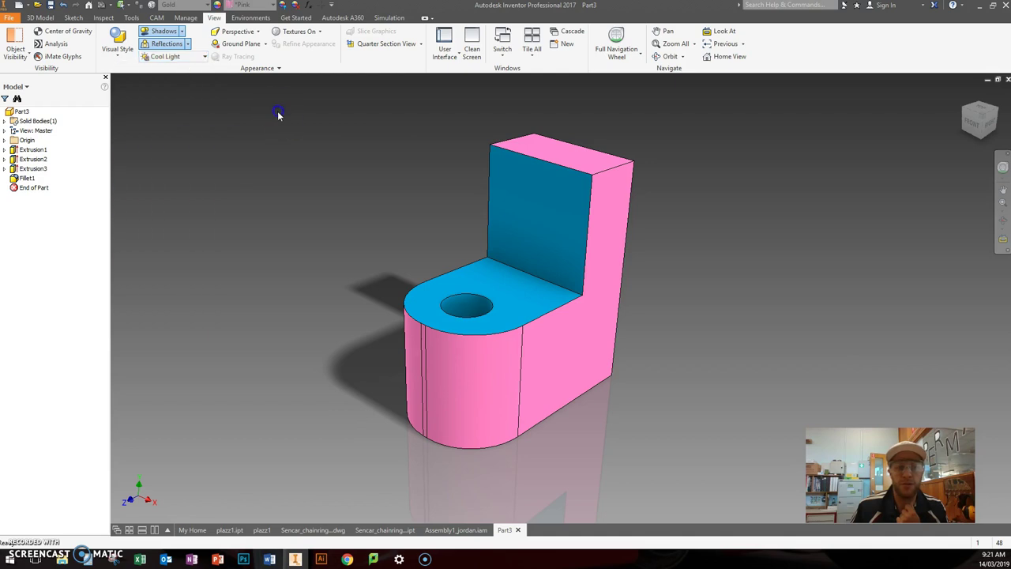
{"action": "left_click", "coordinate": [11, 19]}
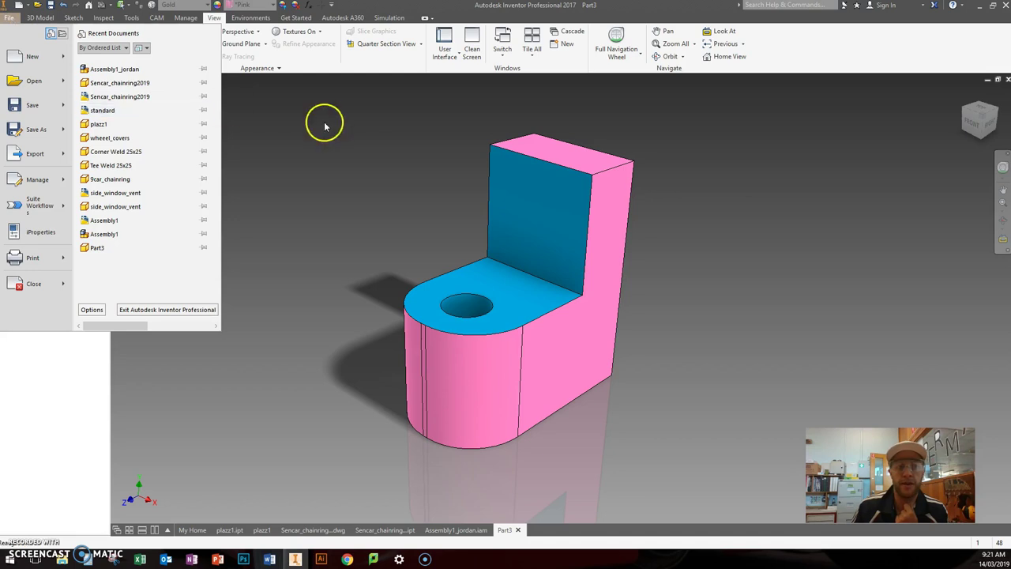
{"action": "left_click", "coordinate": [298, 145]}
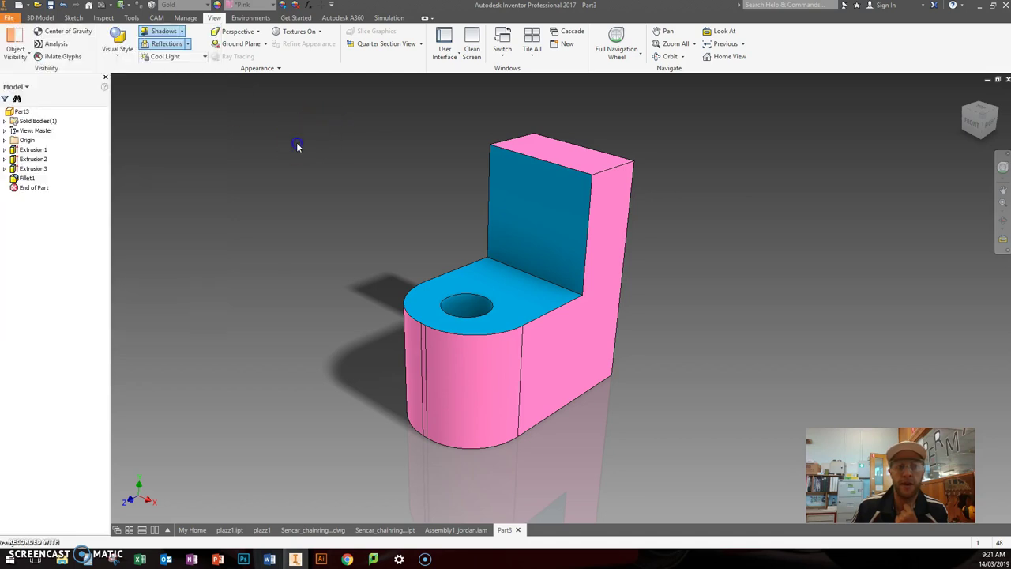
Find and open the Snipping Tool, and place its window clear of the part
{"action": "left_click", "coordinate": [10, 562]}
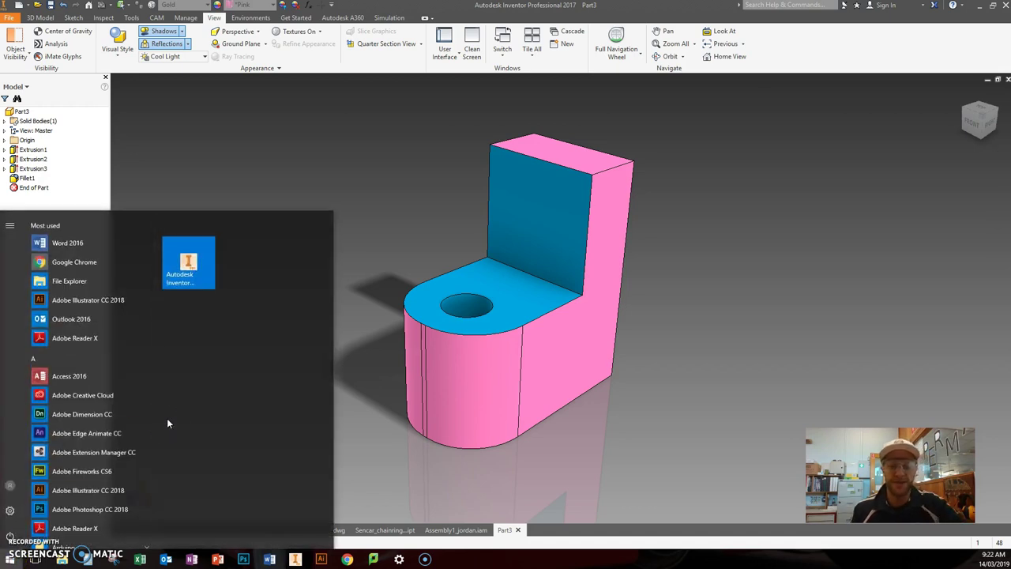
{"action": "type", "text": "sn"}
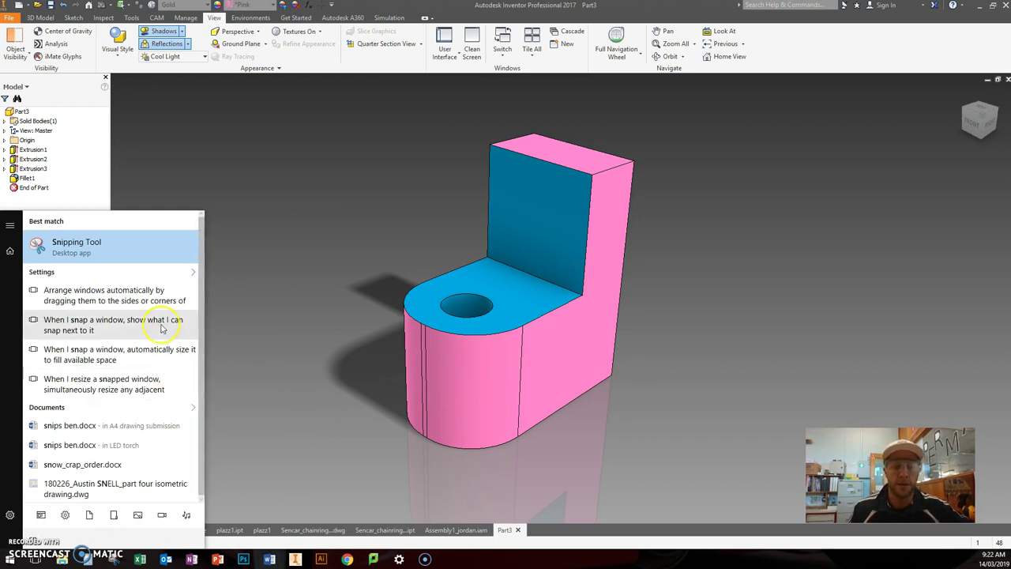
{"action": "left_click", "coordinate": [74, 251]}
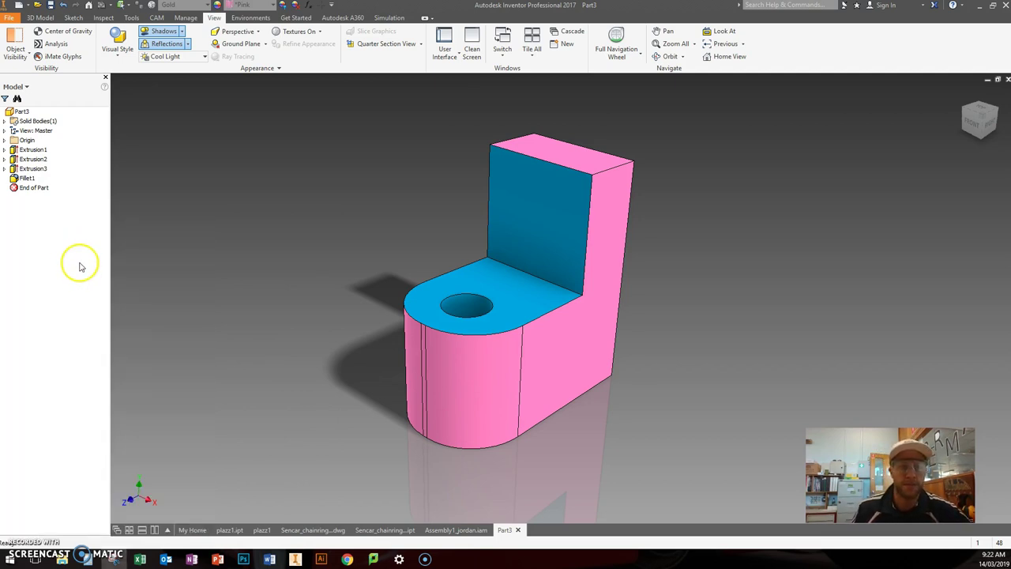
{"action": "left_click_drag", "start_coordinate": [242, 195], "coordinate": [193, 124]}
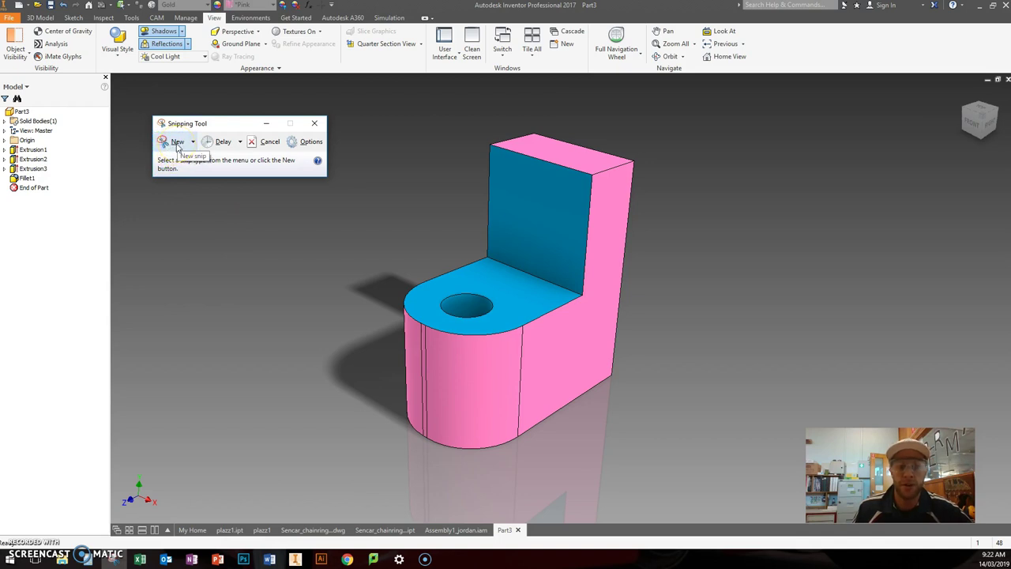
Capture a rectangular snip of the part with its shadow and reflection, and copy it to the clipboard
{"action": "left_click", "coordinate": [177, 142]}
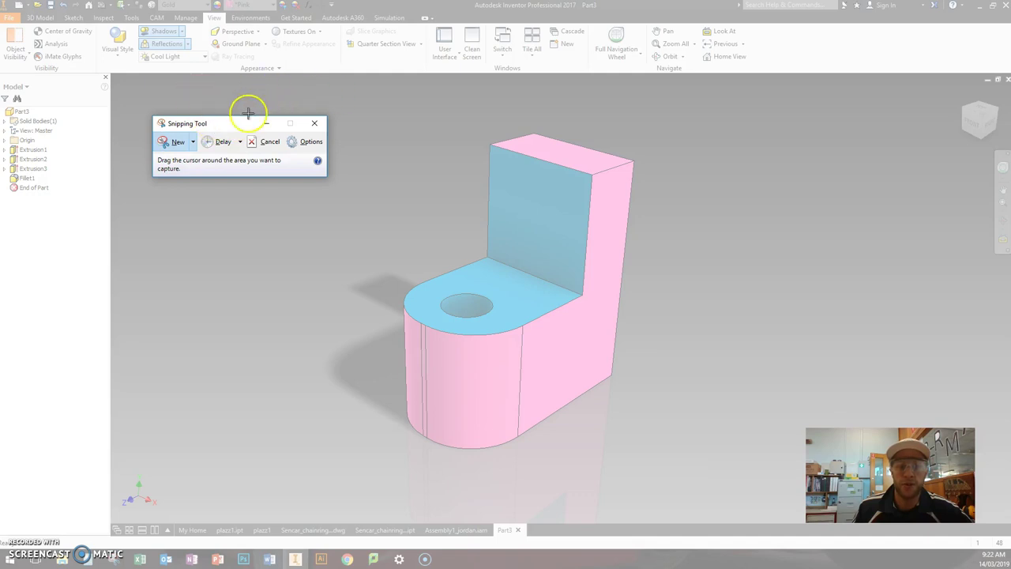
{"action": "left_click_drag", "start_coordinate": [237, 124], "coordinate": [131, 49]}
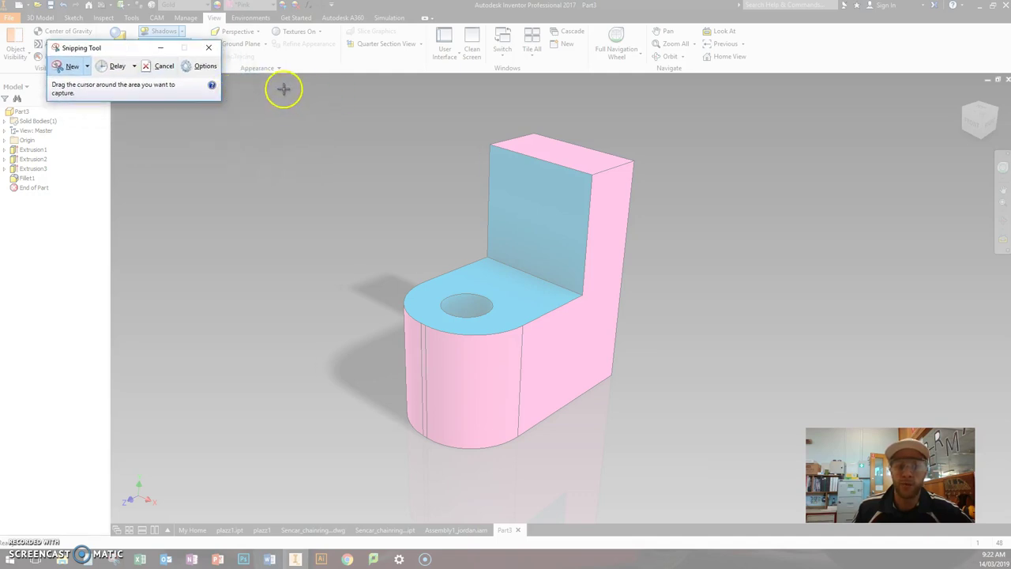
{"action": "left_click_drag", "start_coordinate": [287, 81], "coordinate": [720, 486]}
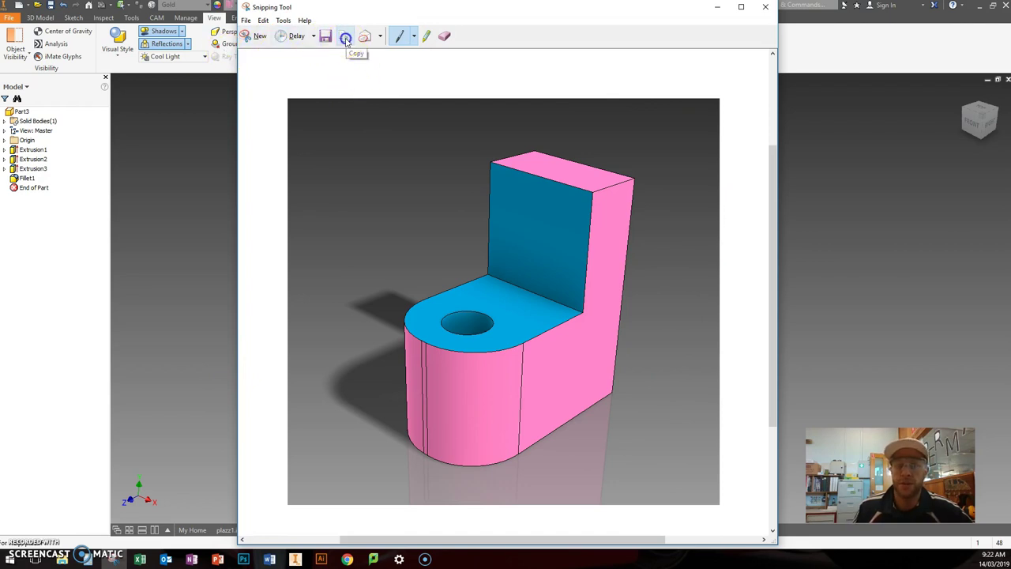
{"action": "left_click", "coordinate": [345, 40]}
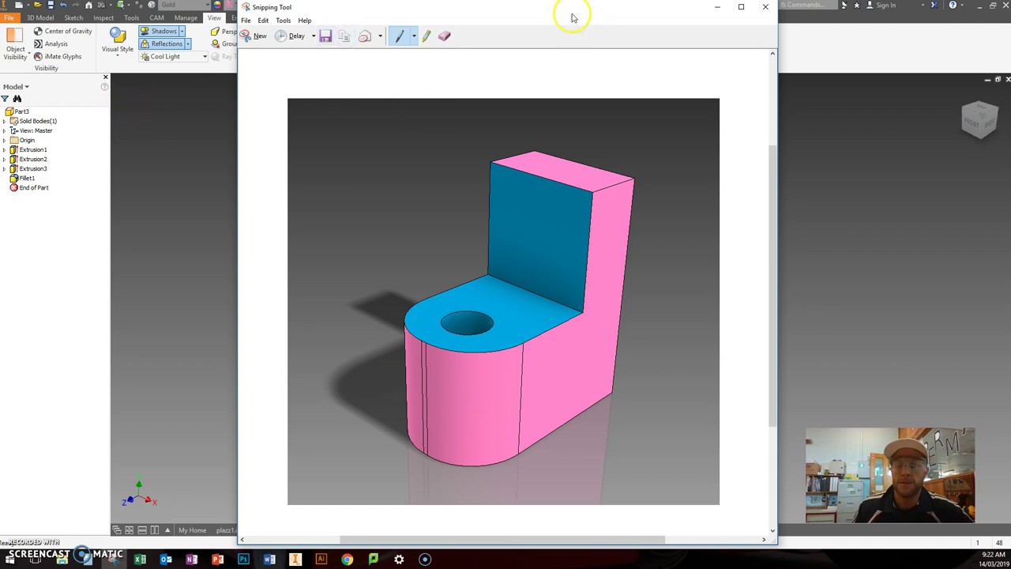
Switch to Word and paste the copied snip of the part into the blank document
{"action": "left_click_drag", "start_coordinate": [569, 12], "coordinate": [366, 29]}
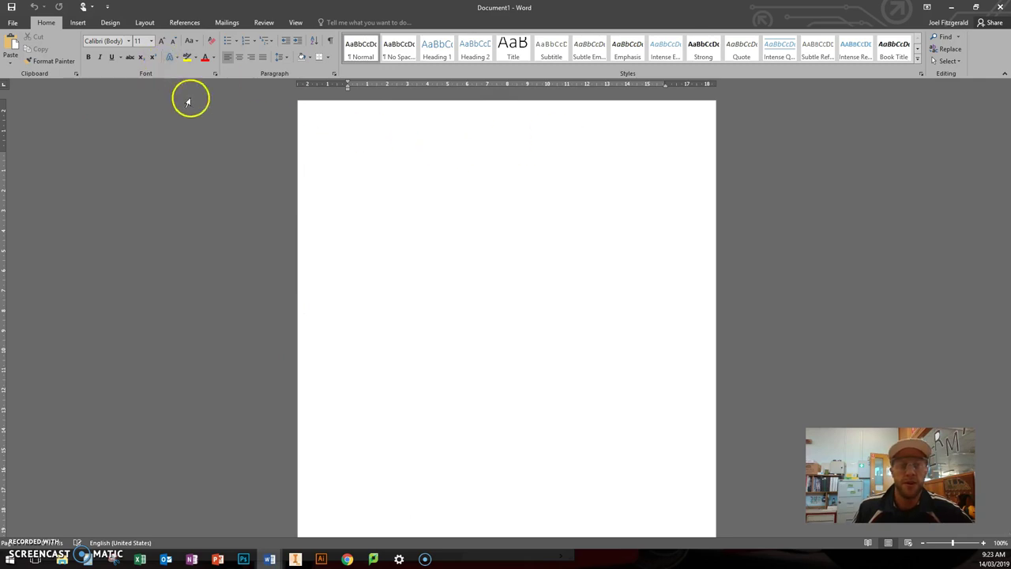
{"action": "left_click", "coordinate": [12, 47]}
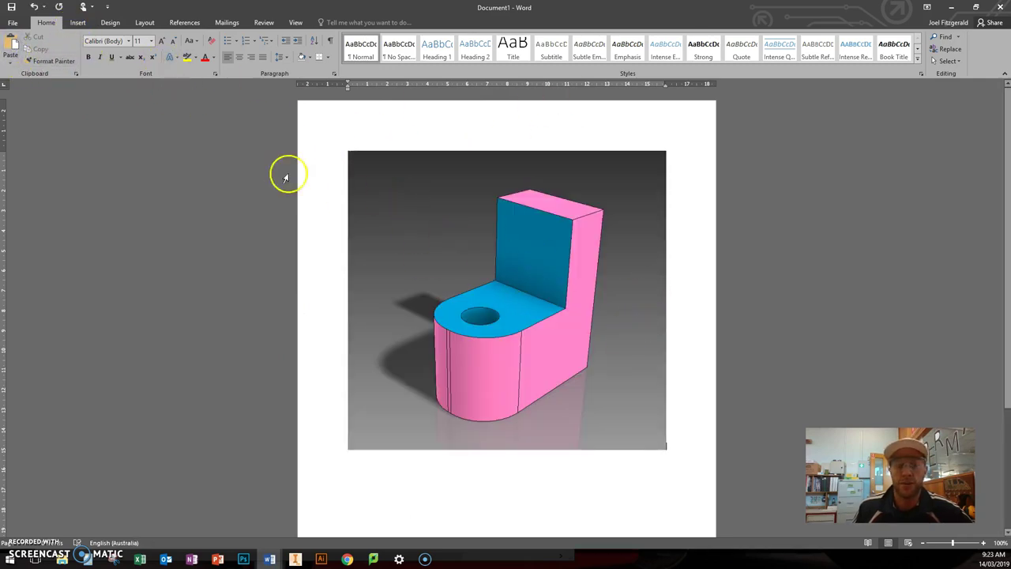
{"action": "left_click", "coordinate": [679, 451]}
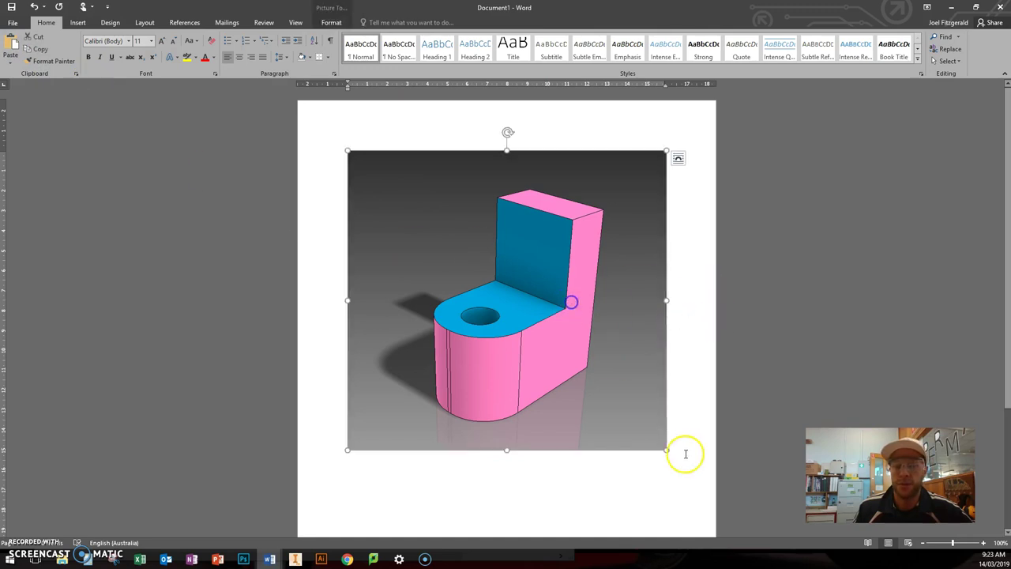
{"action": "left_click", "coordinate": [687, 398]}
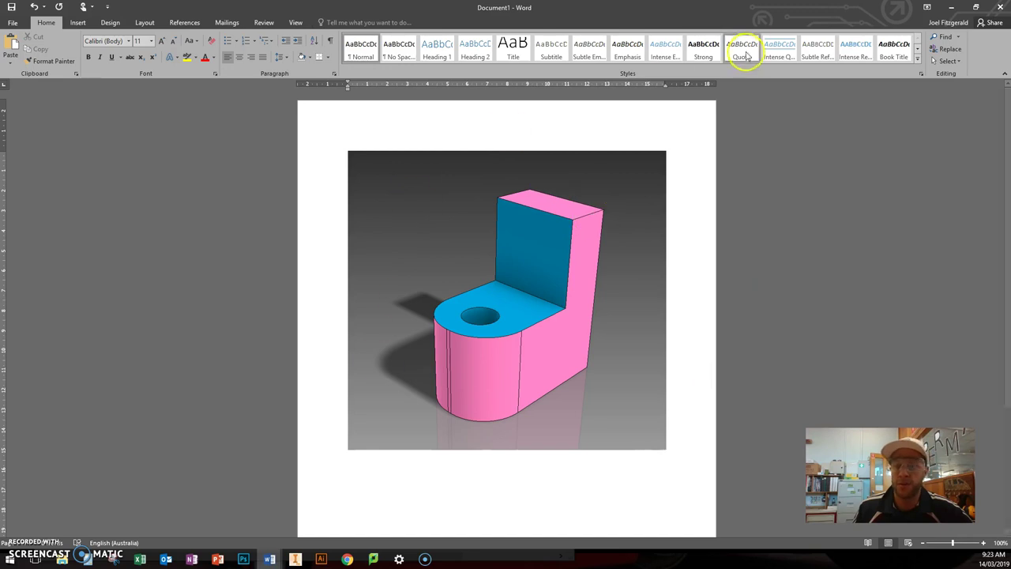
{"action": "scroll", "coordinate": [636, 305], "scroll_direction": "down", "scroll_amount": 2}
{"action": "scroll", "coordinate": [636, 305], "scroll_direction": "up", "scroll_amount": 2}
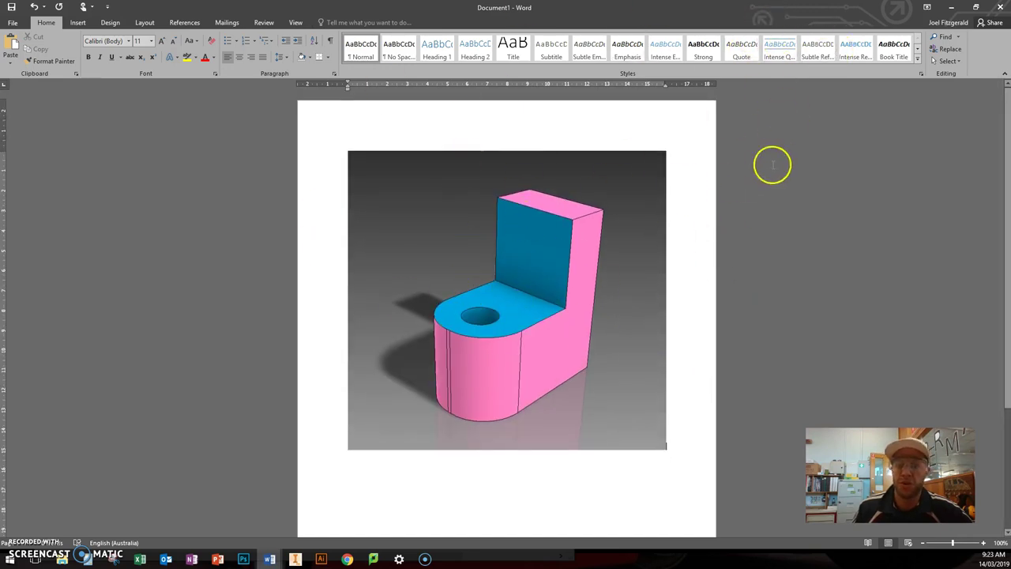
Minimize Word and the Snipping Tool to return to the part in Inventor
{"action": "left_click_drag", "start_coordinate": [794, 11], "coordinate": [686, 218]}
{"action": "key", "text": "super+Down"}
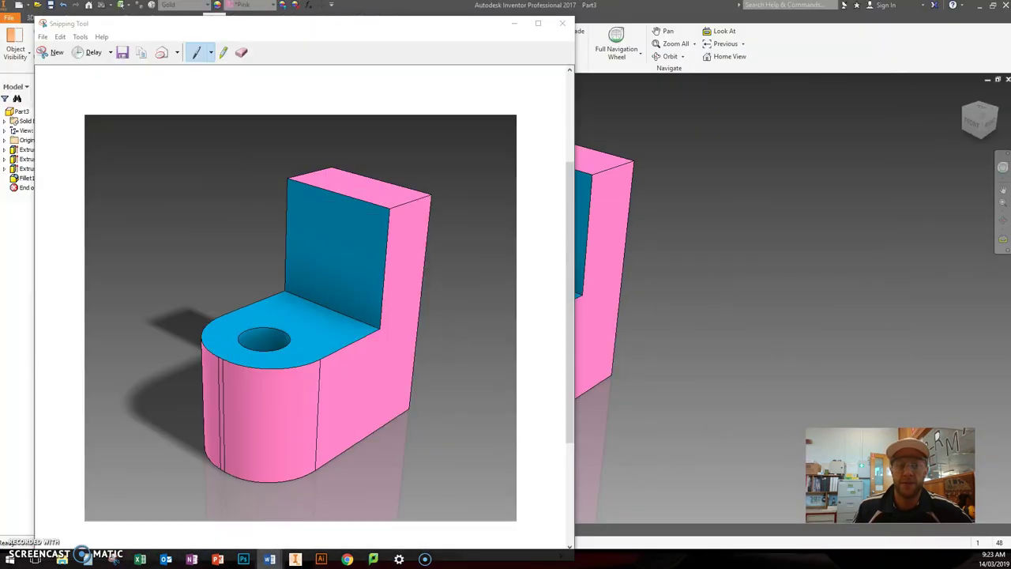
{"action": "left_click", "coordinate": [514, 23]}
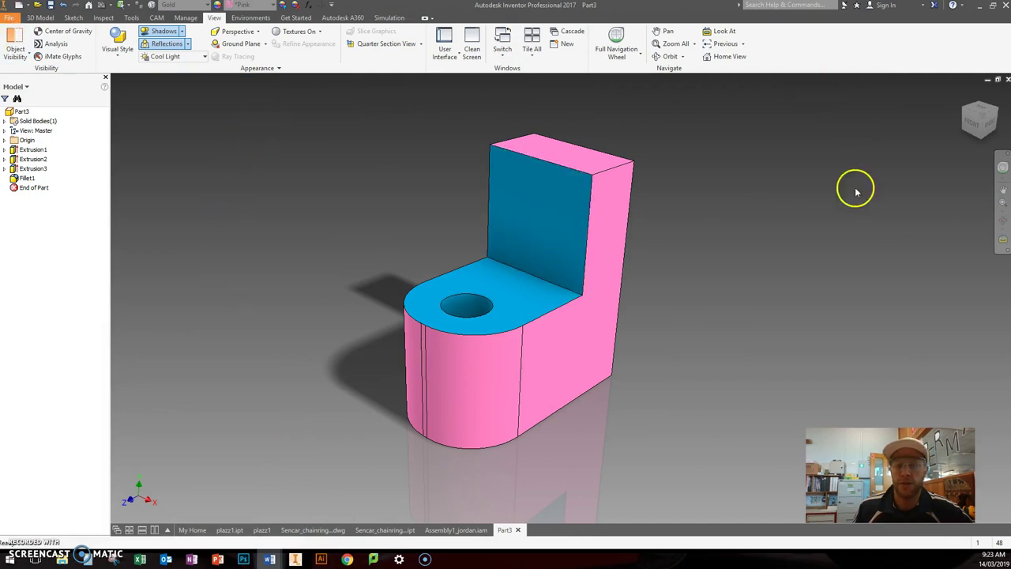
Try the Grid Light lighting style on the part, and replace it with Dark Sky
{"action": "left_click", "coordinate": [205, 57]}
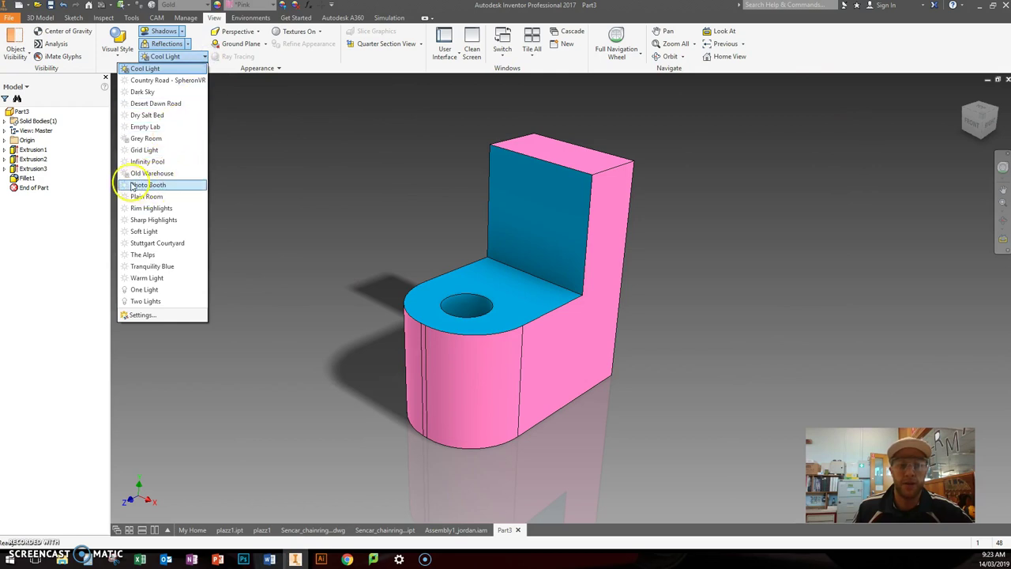
{"action": "left_click", "coordinate": [130, 150]}
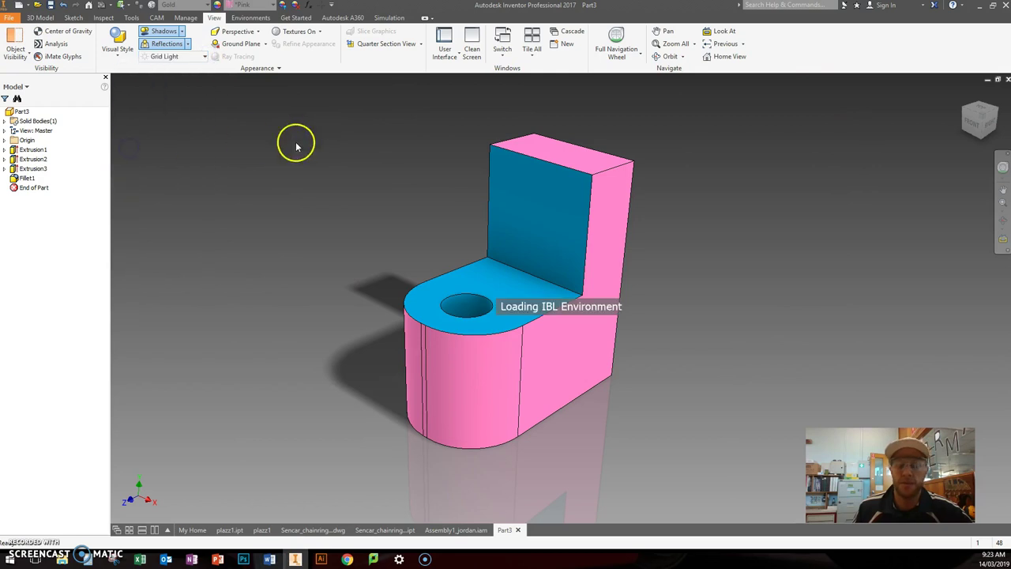
{"action": "left_click", "coordinate": [165, 59]}
{"action": "left_click", "coordinate": [158, 93]}
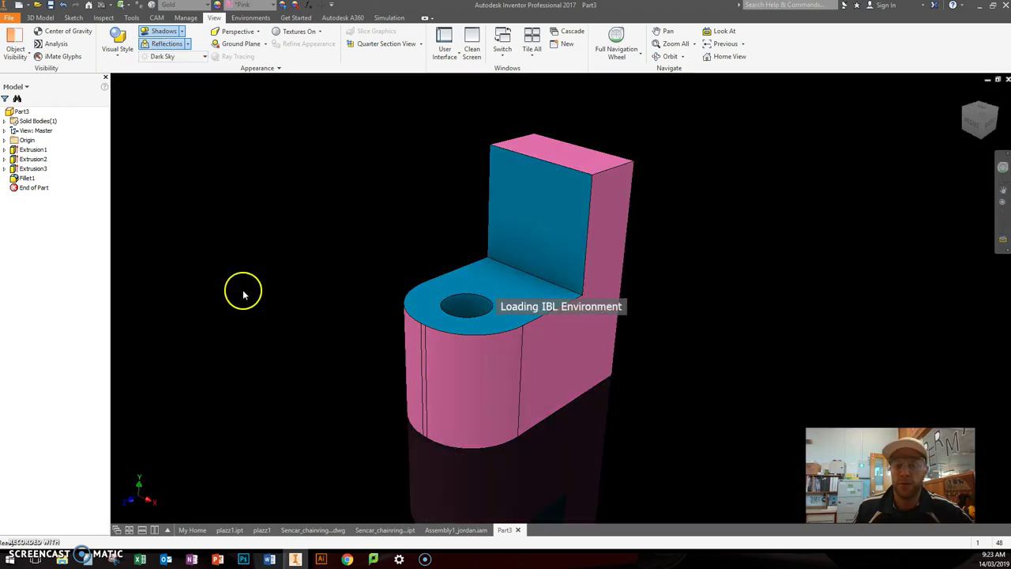